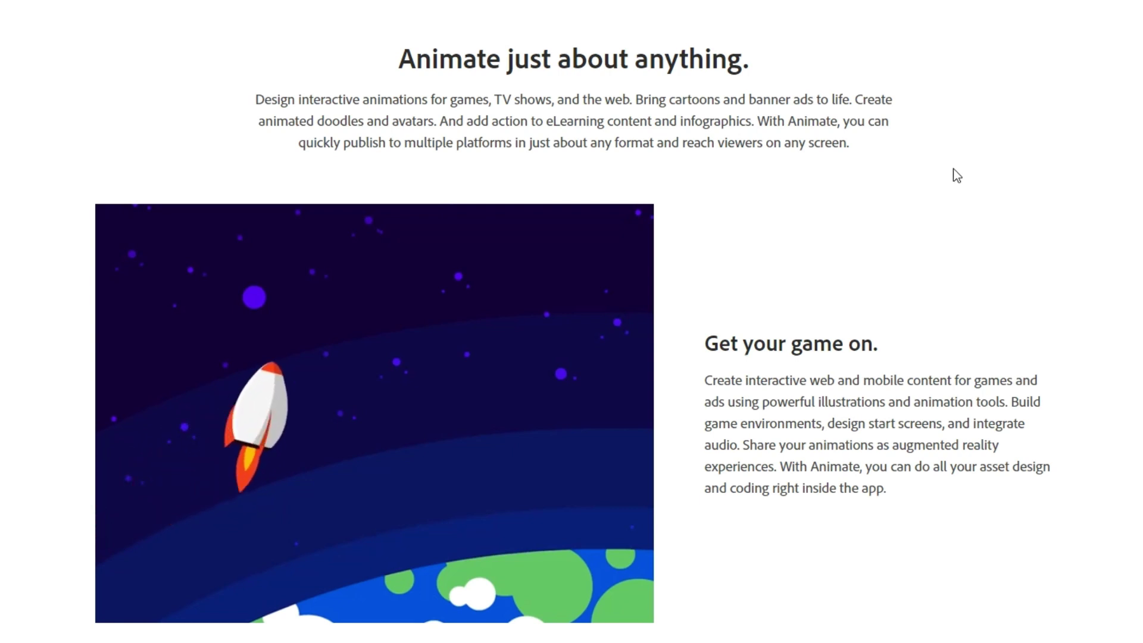
# Step: Scroll past 'Get your game on' to the 'Create characters that come alive.' section
pyautogui.scroll(-2, 953, 169)
pyautogui.scroll(-1, 1067, 200)
pyautogui.scroll(-1, 1067, 200)
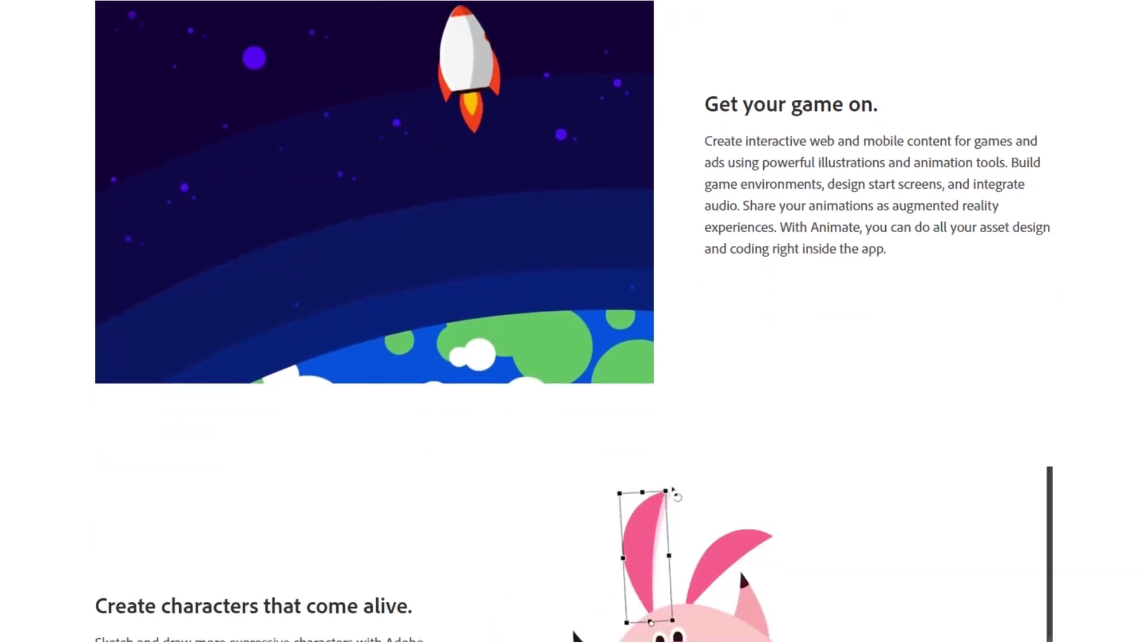
pyautogui.scroll(-1, 1067, 200)
pyautogui.scroll(-1, 1067, 200)
pyautogui.scroll(-1, 1067, 200)
pyautogui.scroll(-1, 1067, 200)
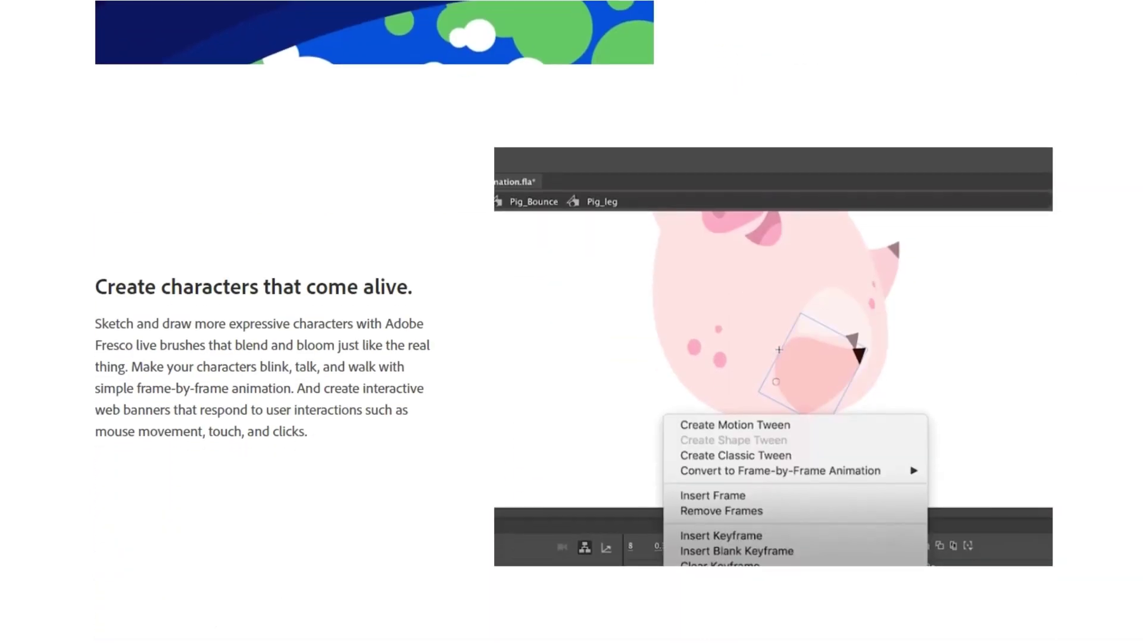
pyautogui.scroll(2, 738, 177)
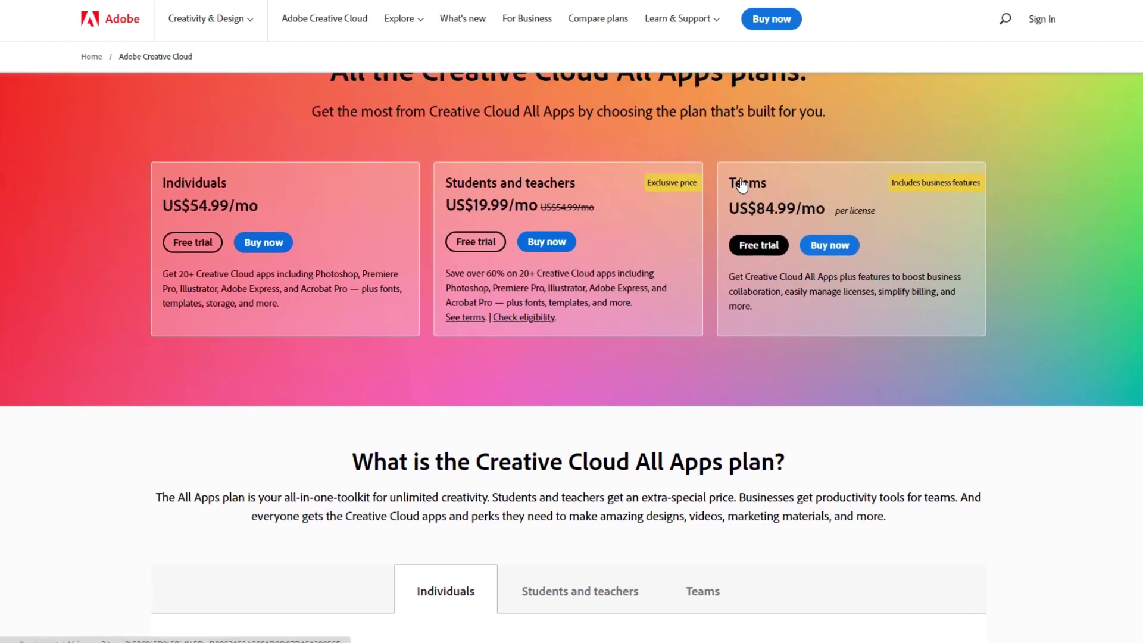
# Step: Scroll to the All Apps plan explainer and view Students and teachers, then Teams details
pyautogui.scroll(-4, 738, 178)
pyautogui.scroll(-1, 741, 182)
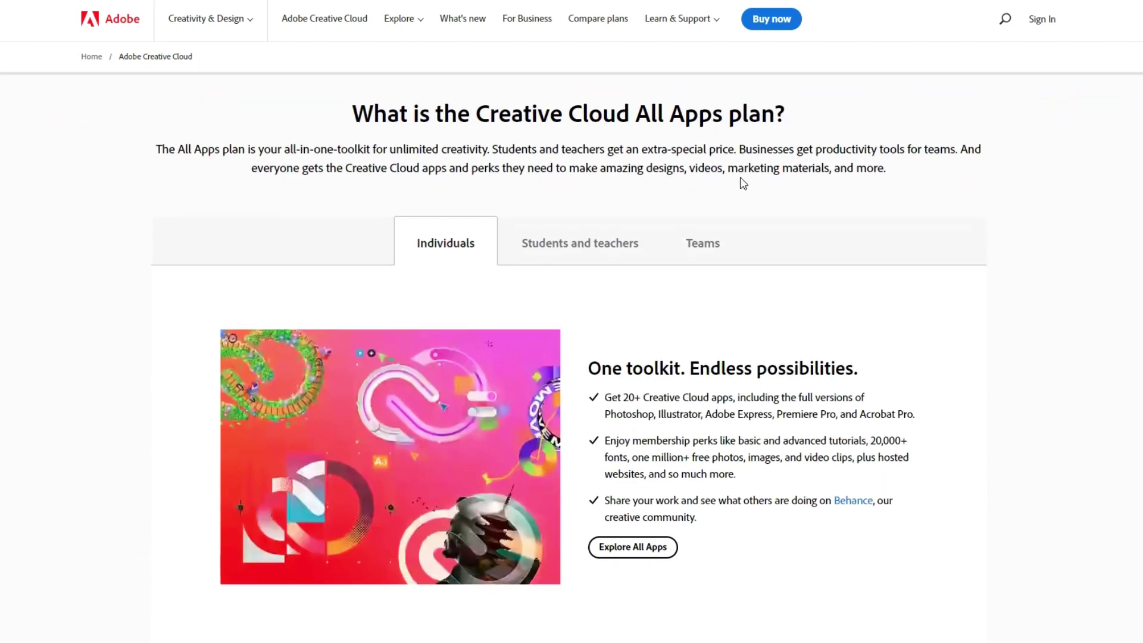
pyautogui.click(571, 251)
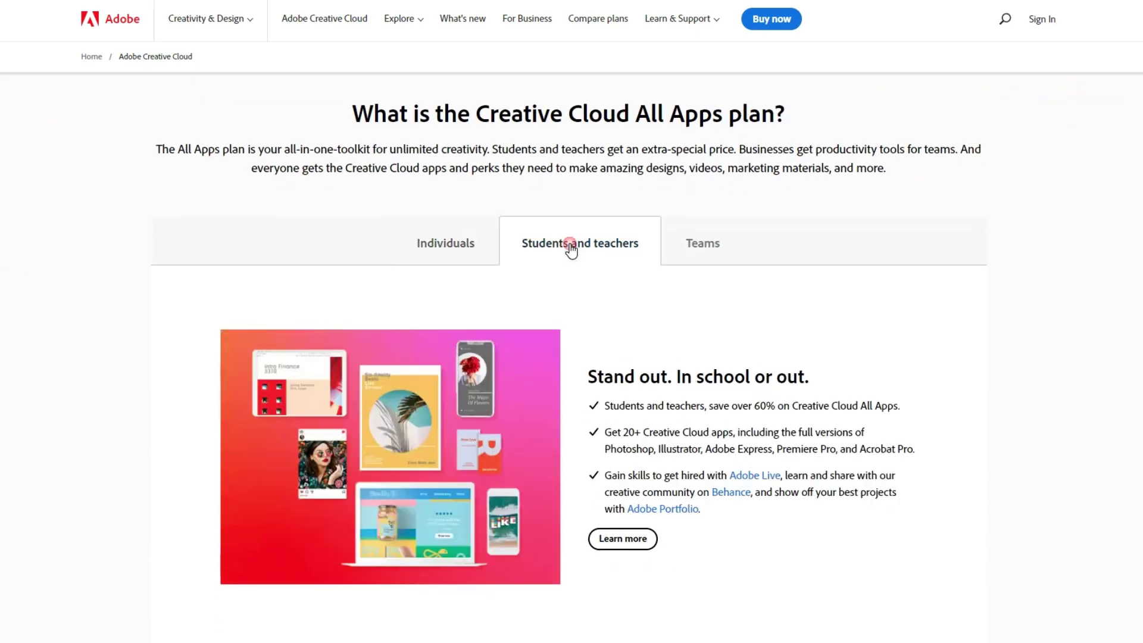
pyautogui.click(711, 249)
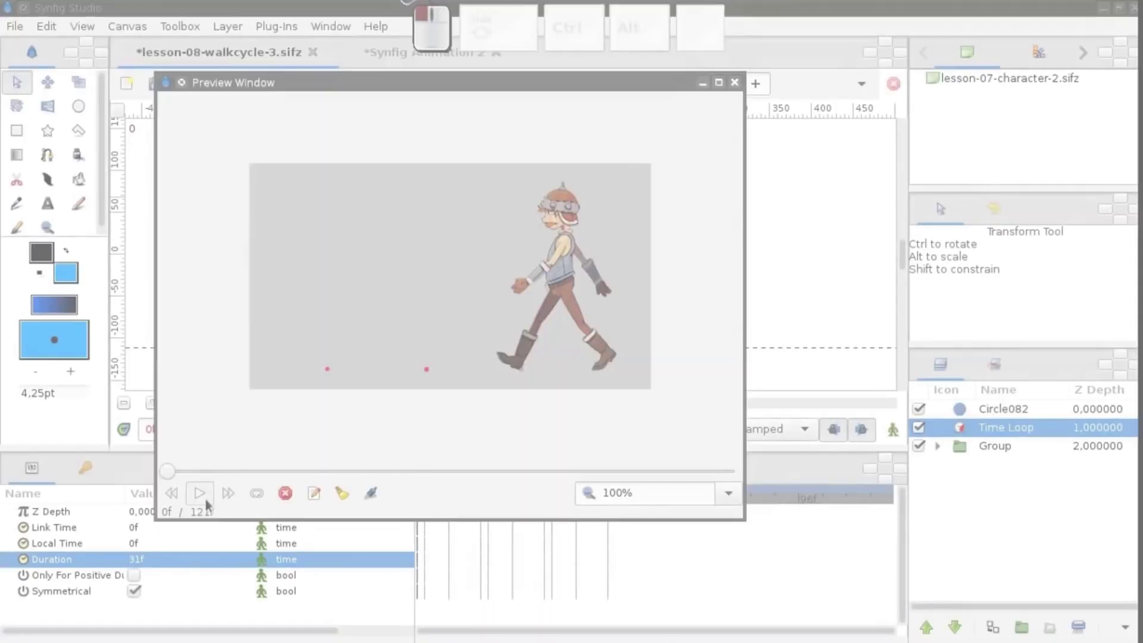
# Step: Play the walk-cycle preview, then add a child bone to the arm bone
pyautogui.click(201, 501)
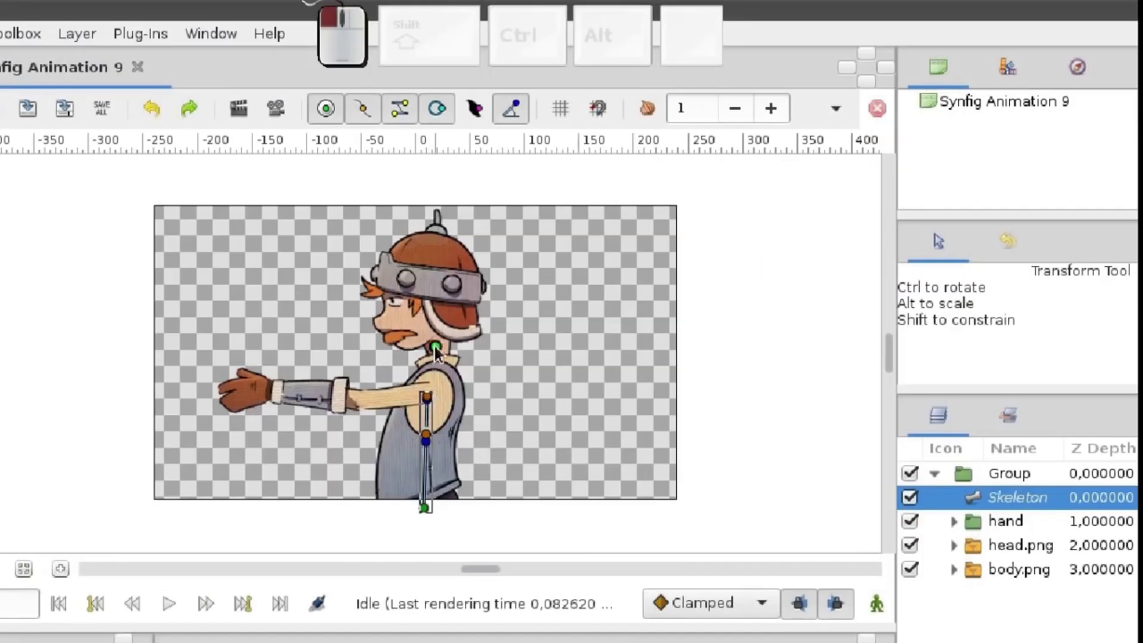
pyautogui.rightClick(418, 462)
pyautogui.click(512, 523)
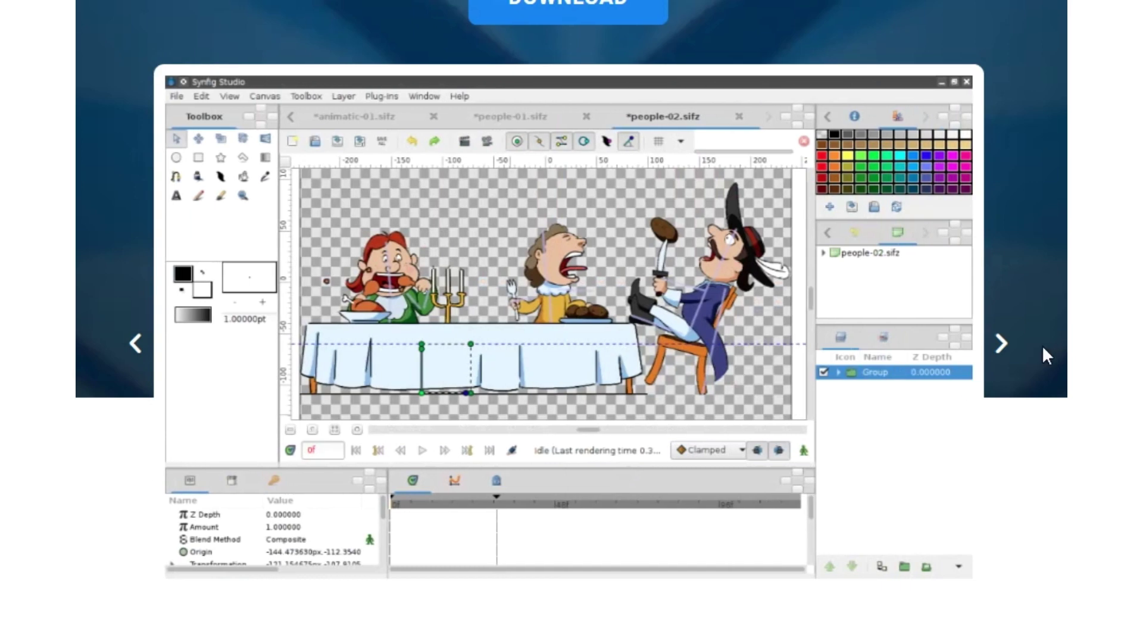
# Step: Page through four Synfig screenshots, including the walk-cycle, bee and dinner-table scenes
pyautogui.click(1004, 352)
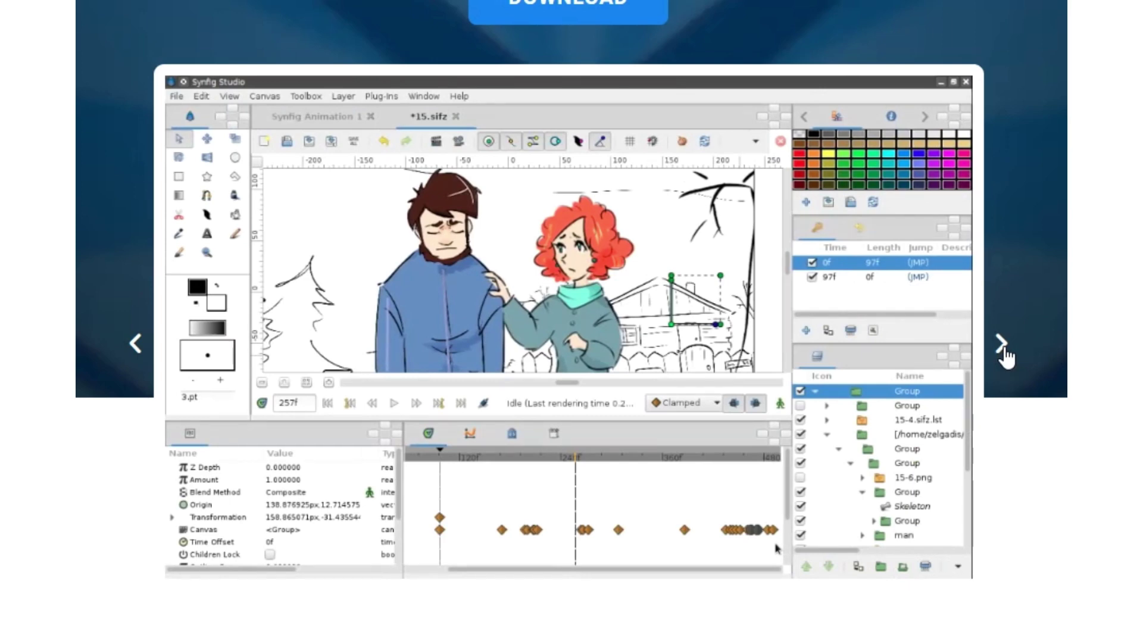
pyautogui.click(1003, 351)
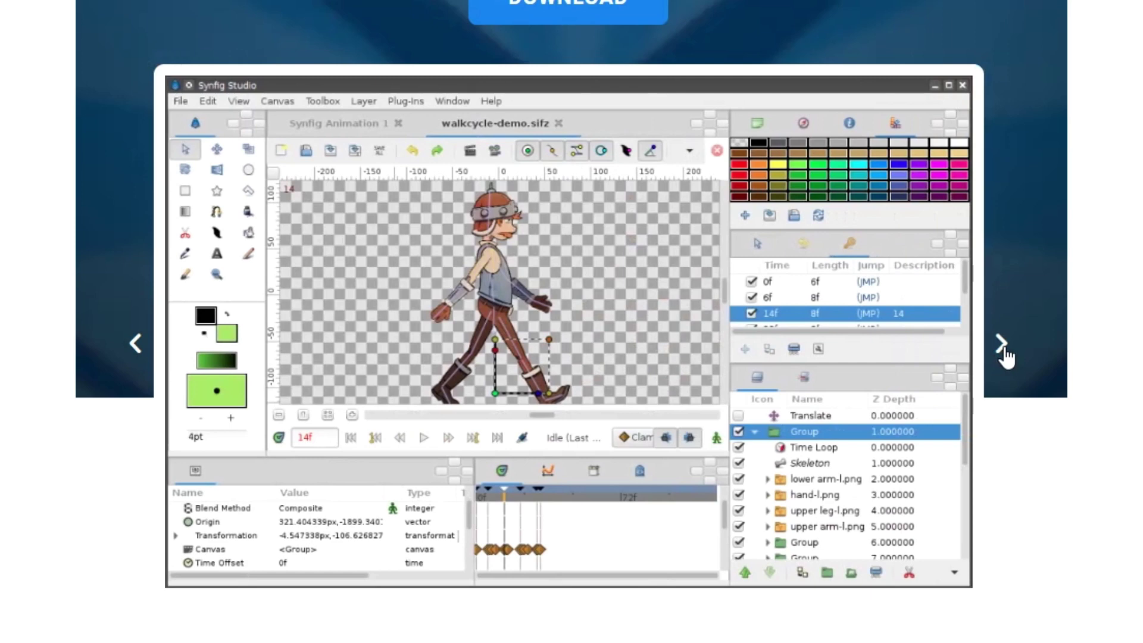
pyautogui.click(1004, 352)
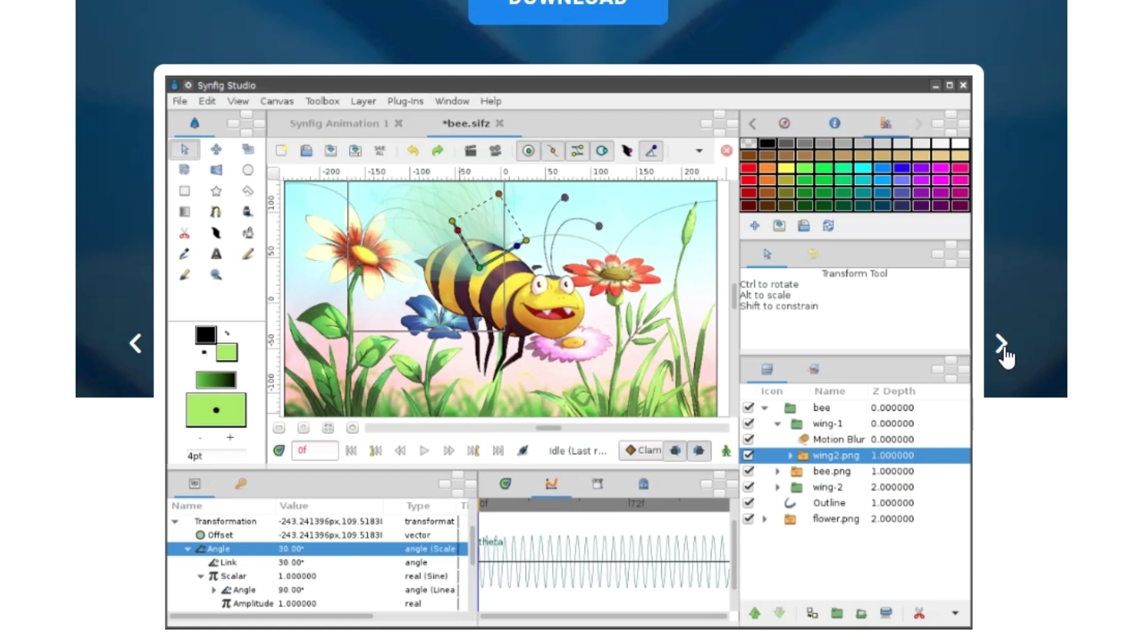
pyautogui.click(1003, 351)
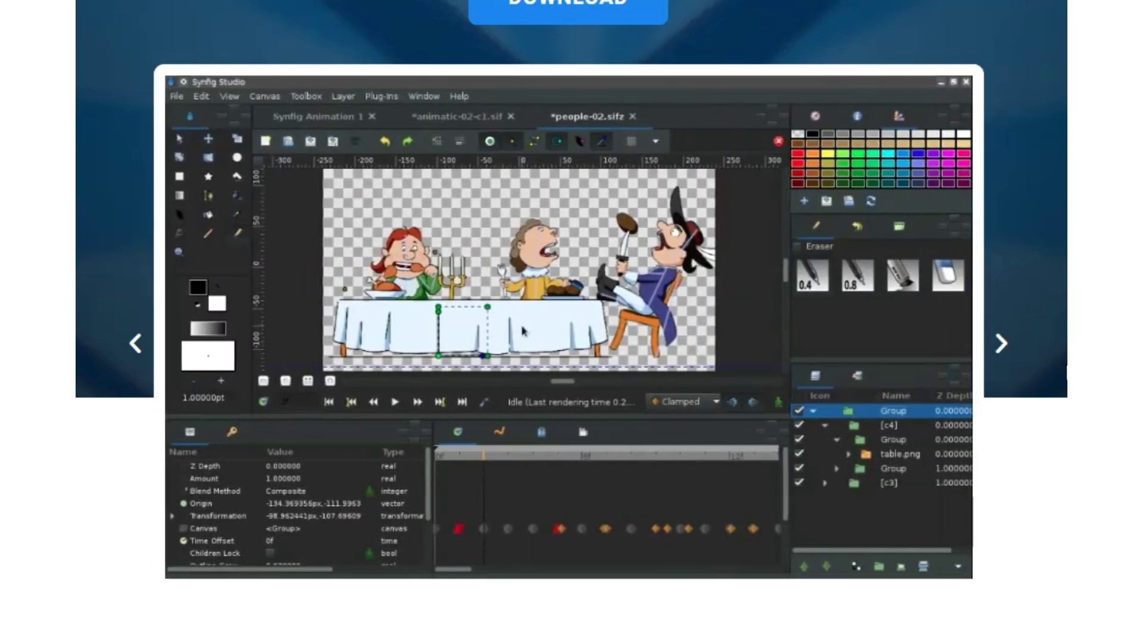
# Step: Scroll down to the Synfig Studio description and Download heading
pyautogui.scroll(-2, 572, 322)
pyautogui.scroll(-1, 572, 322)
pyautogui.scroll(-2, 572, 321)
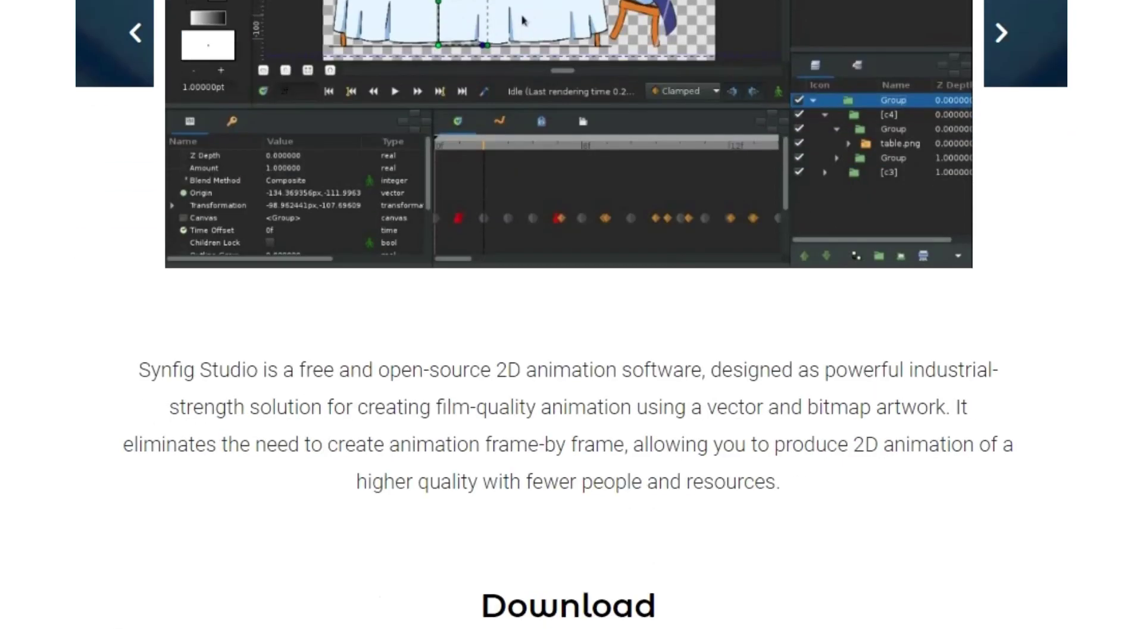
pyautogui.scroll(-2, 572, 322)
pyautogui.scroll(-2, 572, 322)
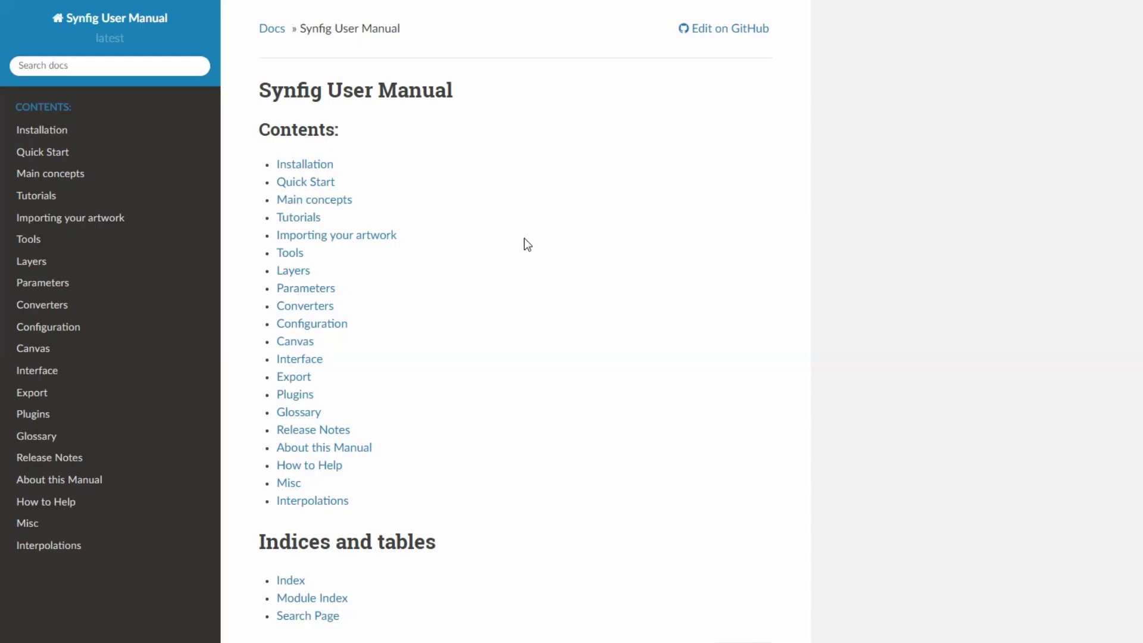
# Step: Browse the manual's Installation and Windows steps, then open the Quick Start Introduction page
pyautogui.scroll(-1, 524, 237)
pyautogui.scroll(-1, 508, 237)
pyautogui.scroll(1, 502, 237)
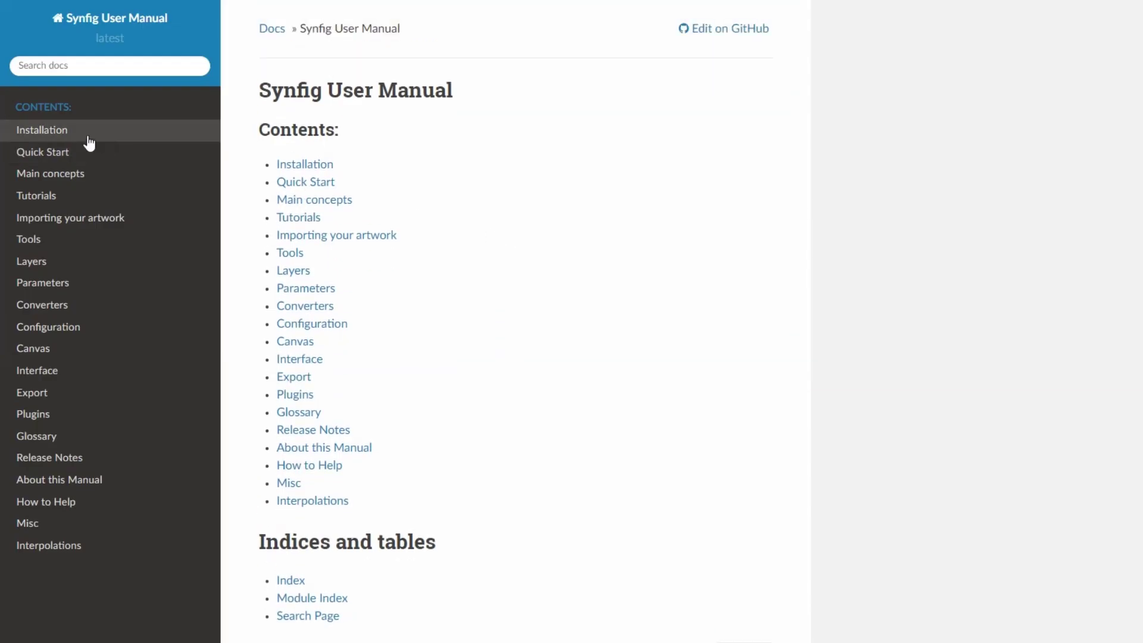
pyautogui.click(51, 132)
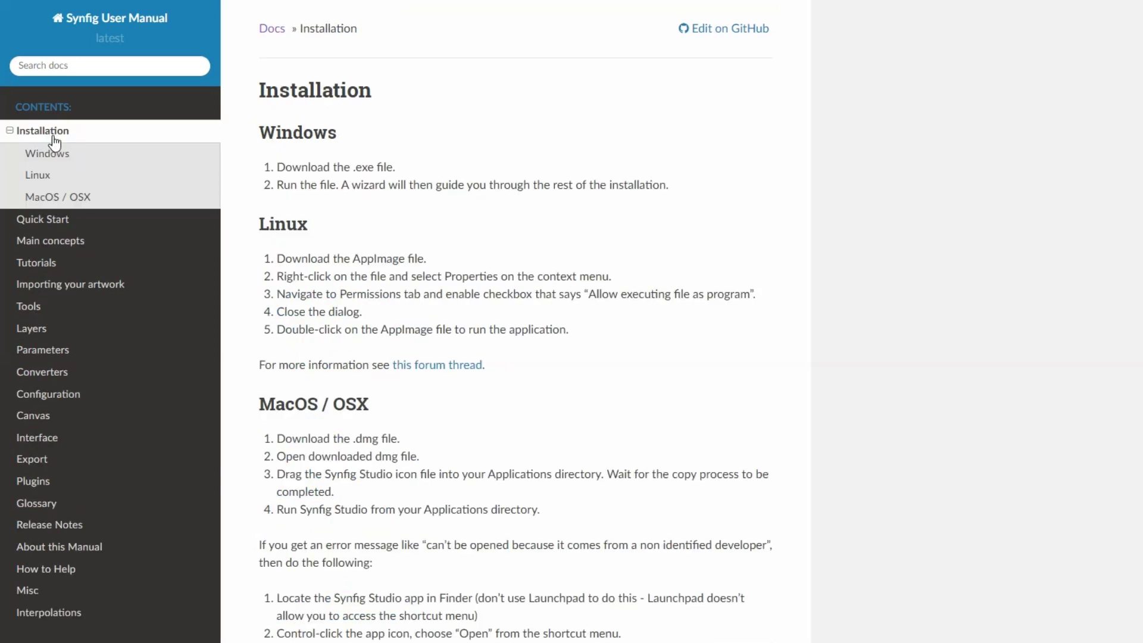
pyautogui.click(57, 153)
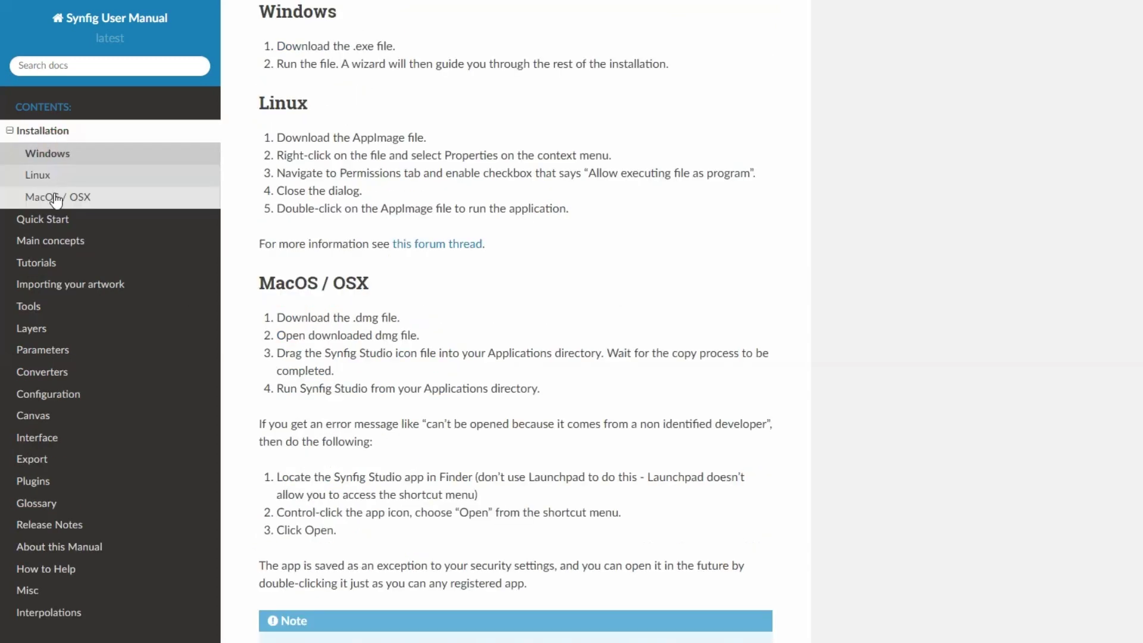
pyautogui.click(50, 220)
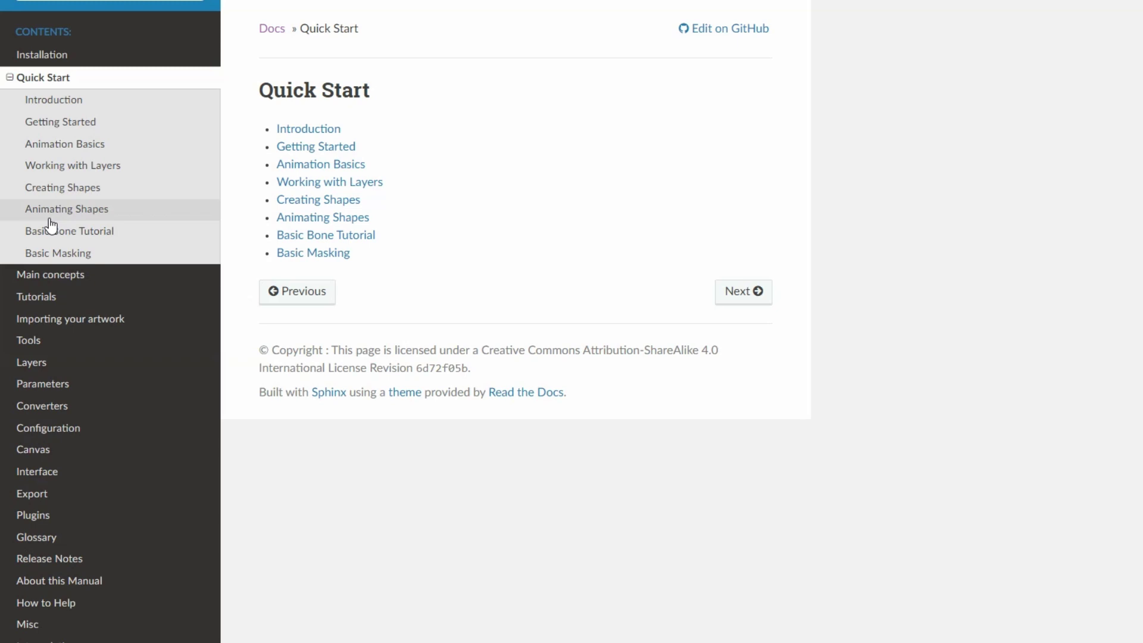
pyautogui.click(301, 131)
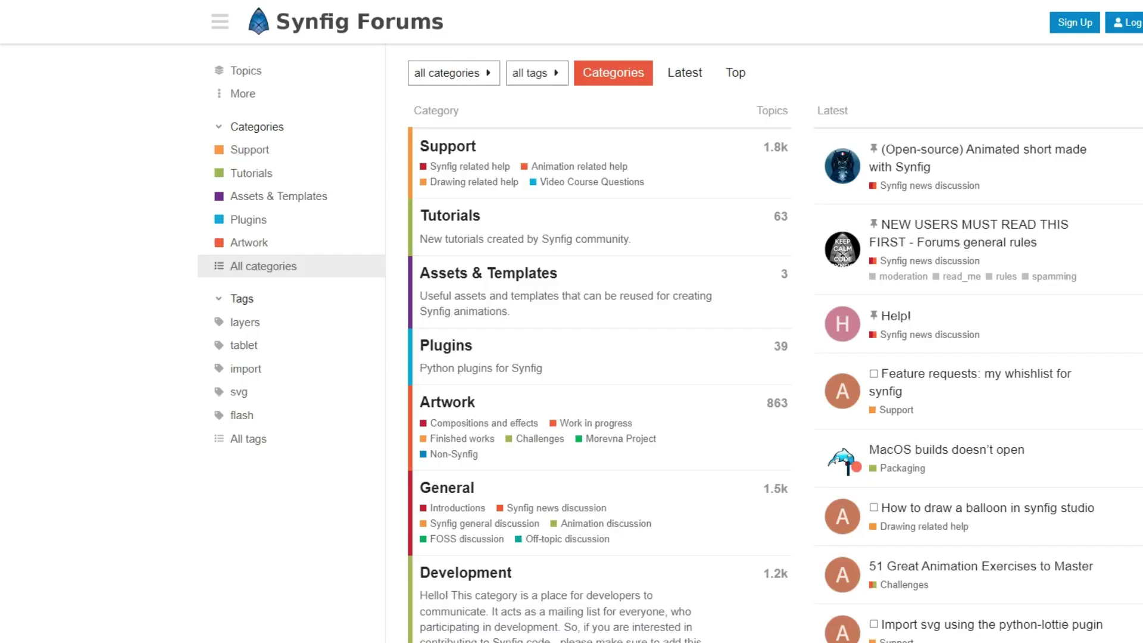
# Step: Open the Synfig Fundamentals topic in the Tutorials forum category
pyautogui.scroll(-3, 530, 176)
pyautogui.scroll(3, 580, 258)
pyautogui.click(457, 227)
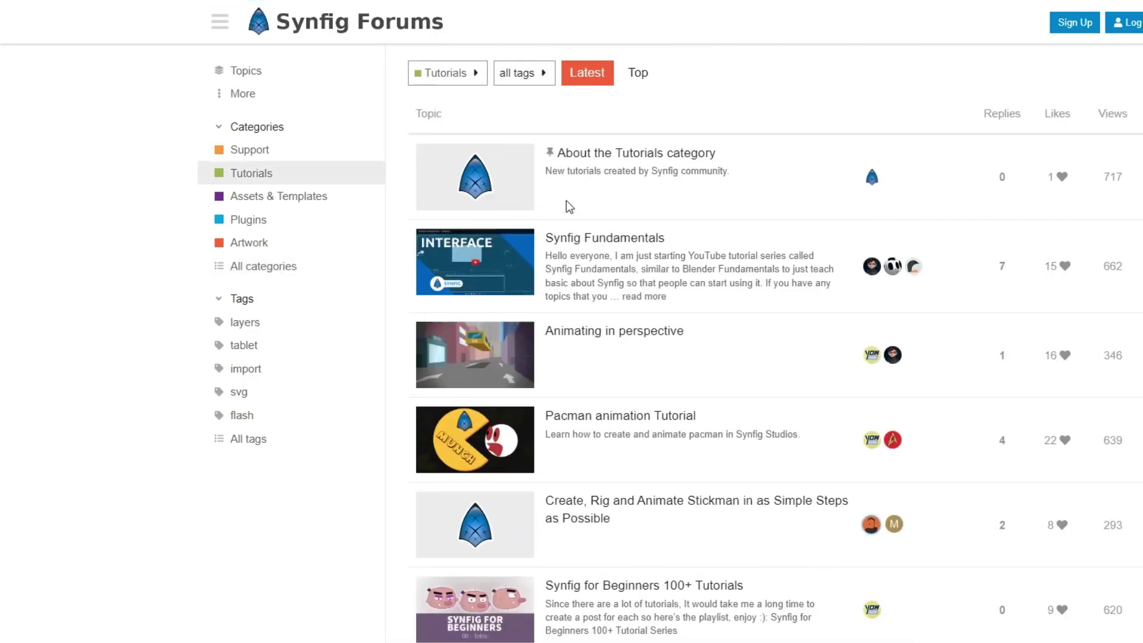
pyautogui.click(603, 243)
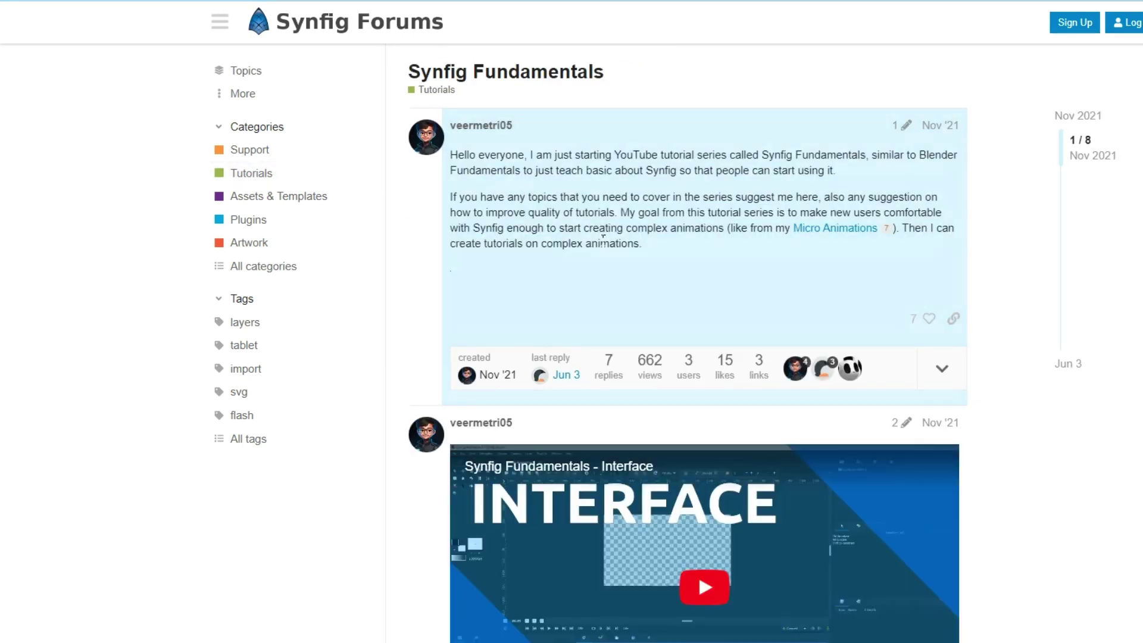
# Step: Scroll down through the Synfig Fundamentals thread's replies
pyautogui.scroll(-1, 615, 238)
pyautogui.scroll(-2, 615, 241)
pyautogui.scroll(-2, 616, 245)
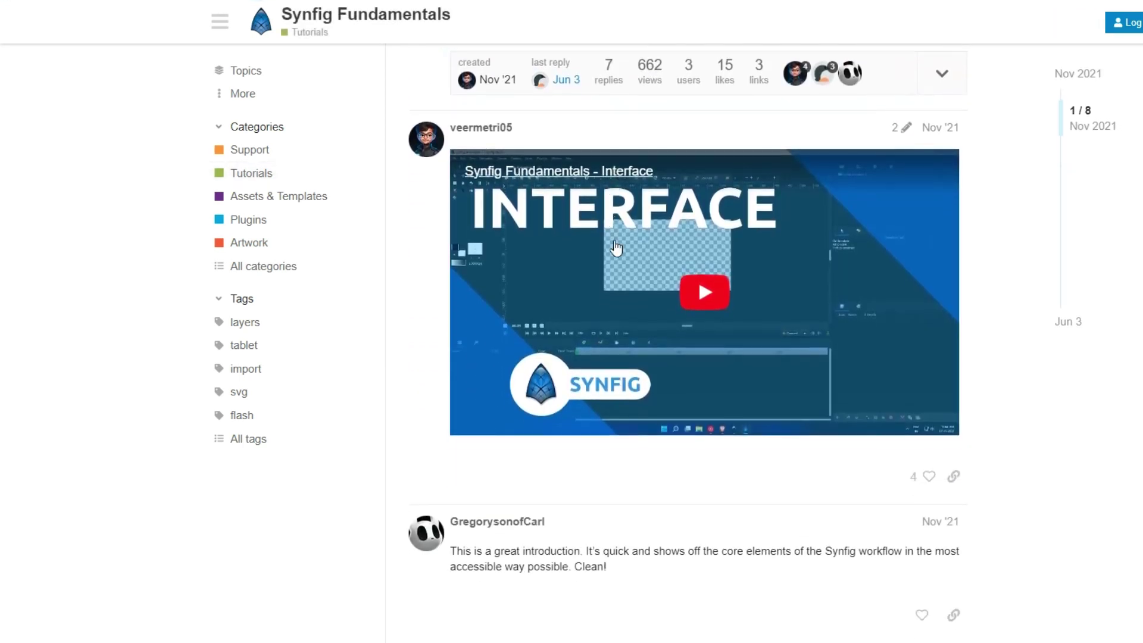
pyautogui.scroll(-1, 616, 248)
pyautogui.scroll(-1, 614, 248)
pyautogui.scroll(-2, 615, 245)
pyautogui.scroll(-1, 615, 245)
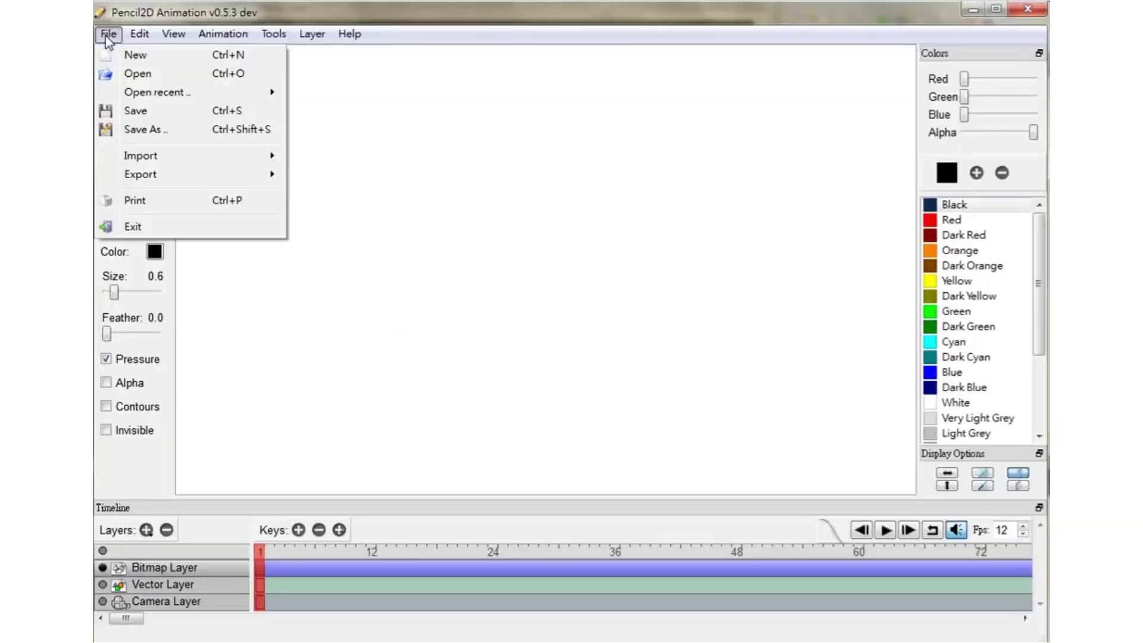
pyautogui.moveTo(140, 156)
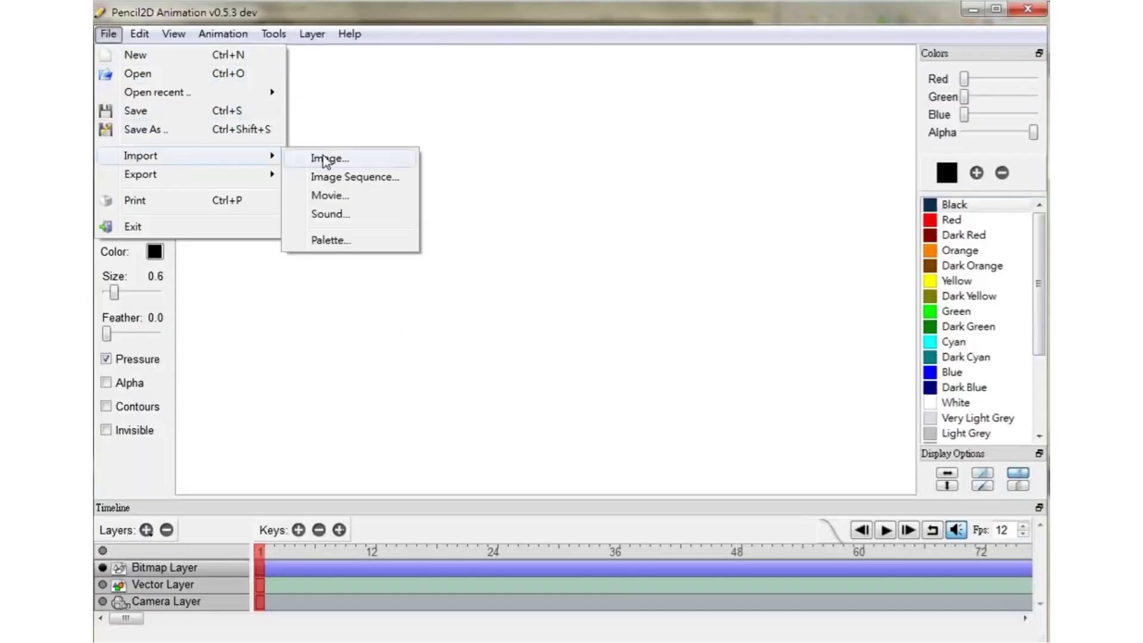
# Step: Import background0172.jpg as an image, filtering the file list to JPG
pyautogui.click(328, 159)
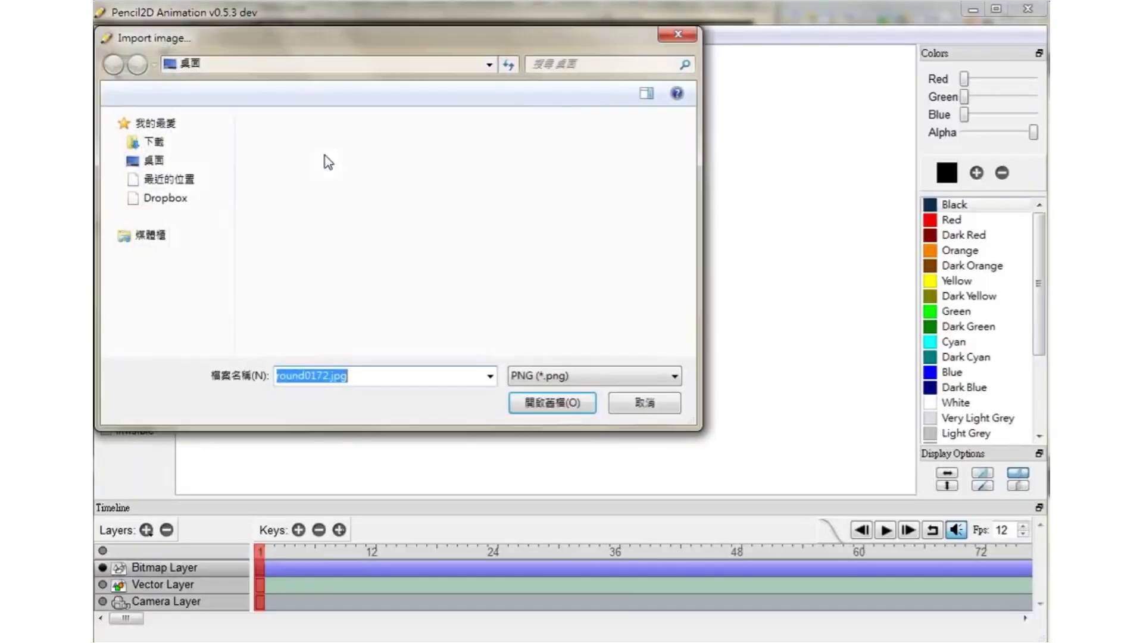
pyautogui.moveTo(692, 178); pyautogui.dragTo(693, 292)
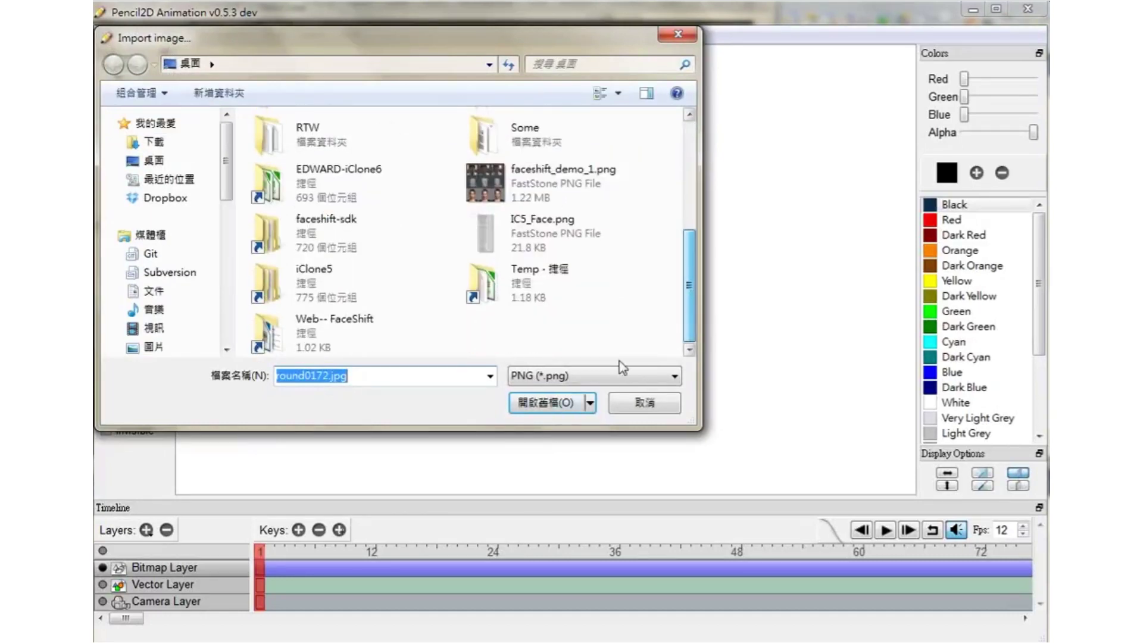
pyautogui.click(581, 376)
pyautogui.click(561, 407)
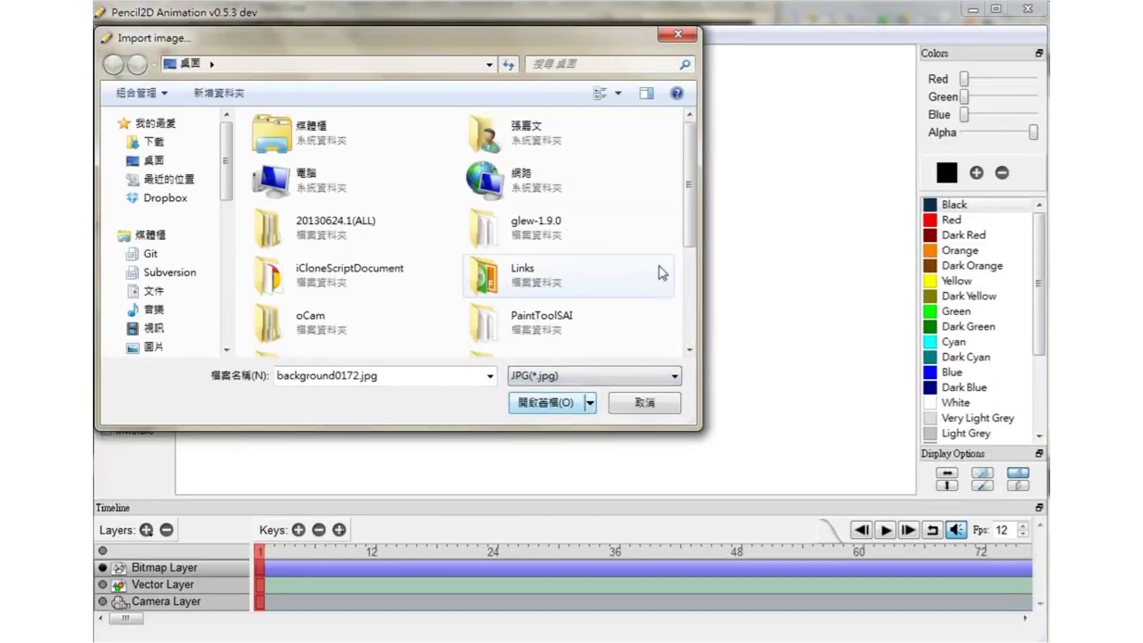
pyautogui.scroll(-3, 379, 260)
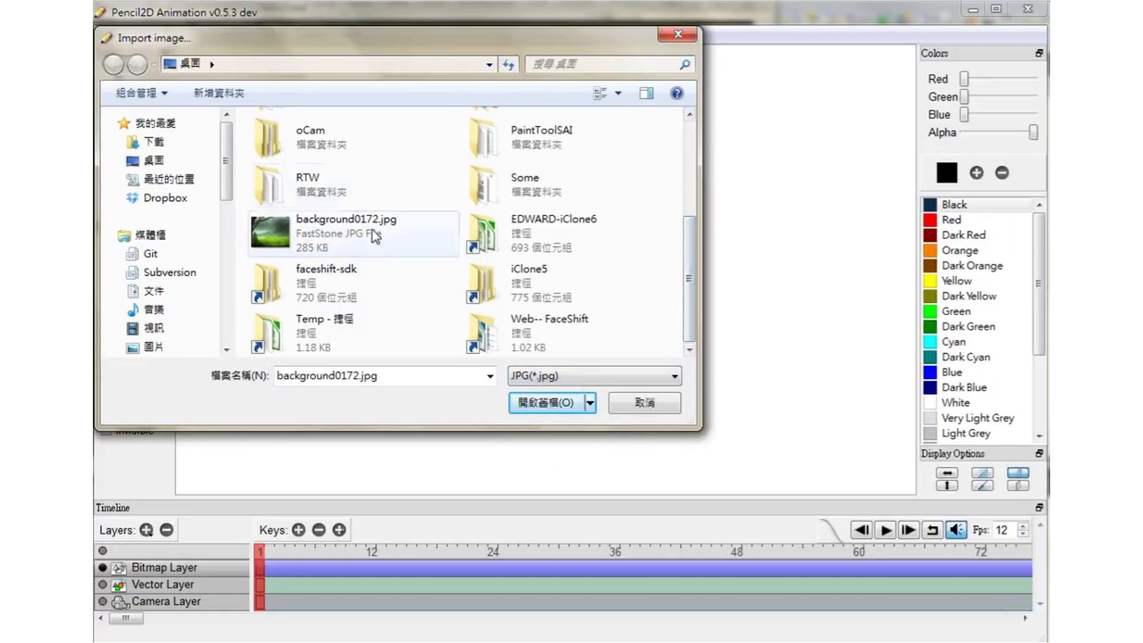
pyautogui.click(540, 398)
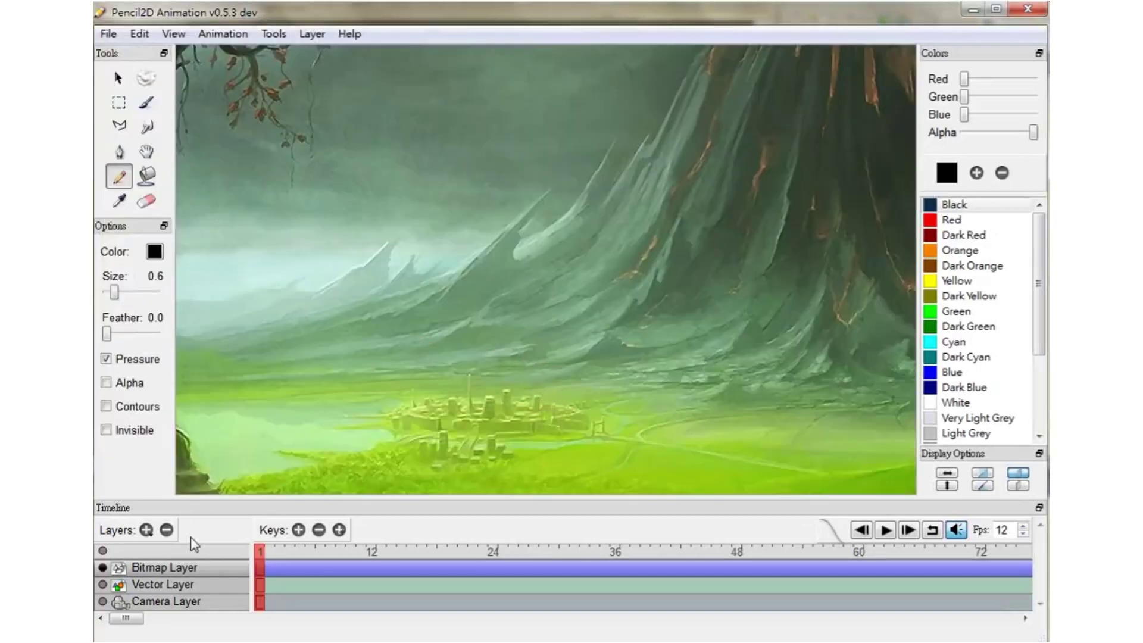
# Step: On the Camera Layer, pan the landscape to frame the rocky foreground and distant city
pyautogui.click(191, 602)
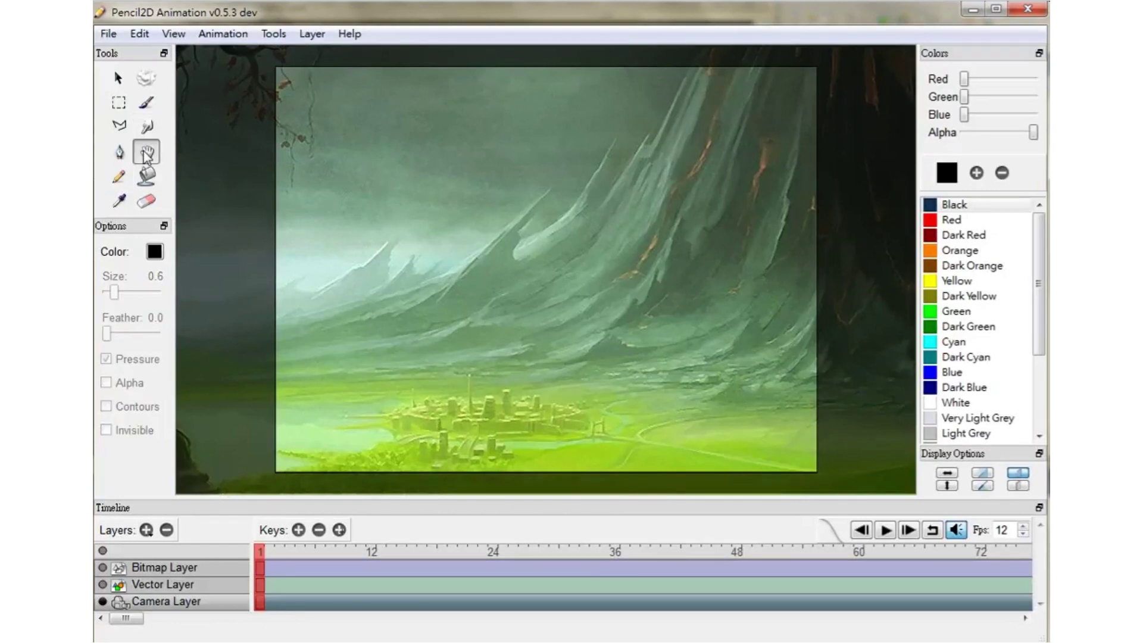
pyautogui.moveTo(383, 415); pyautogui.dragTo(581, 287)
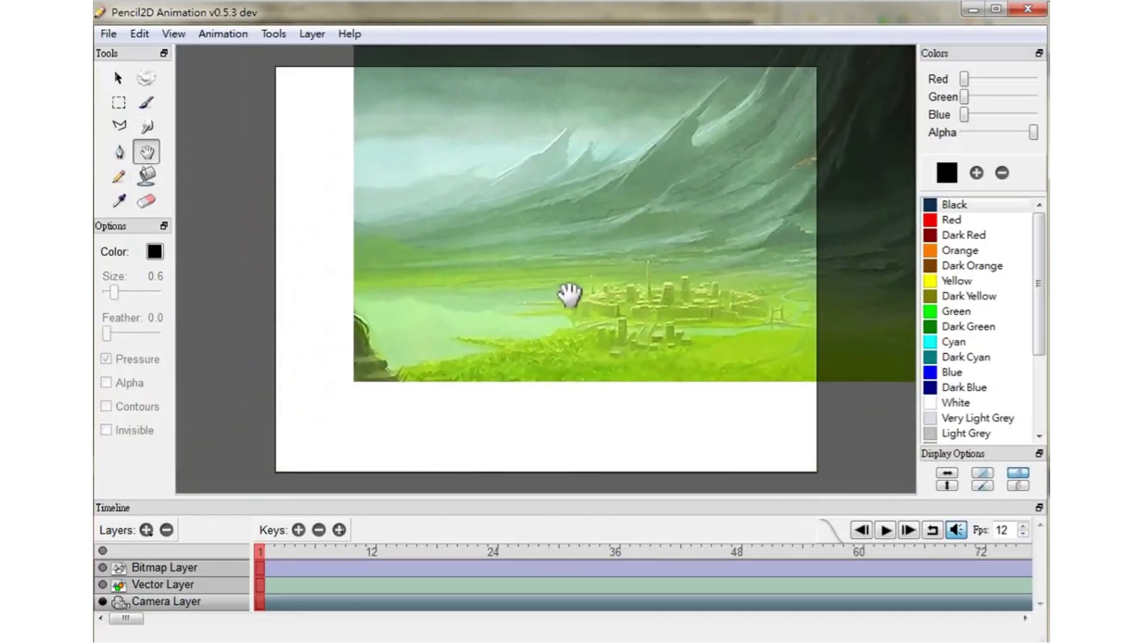
pyautogui.moveTo(394, 415)
pyautogui.mouseDown()
pyautogui.moveTo(542, 378)
pyautogui.moveTo(527, 341)
pyautogui.mouseUp()
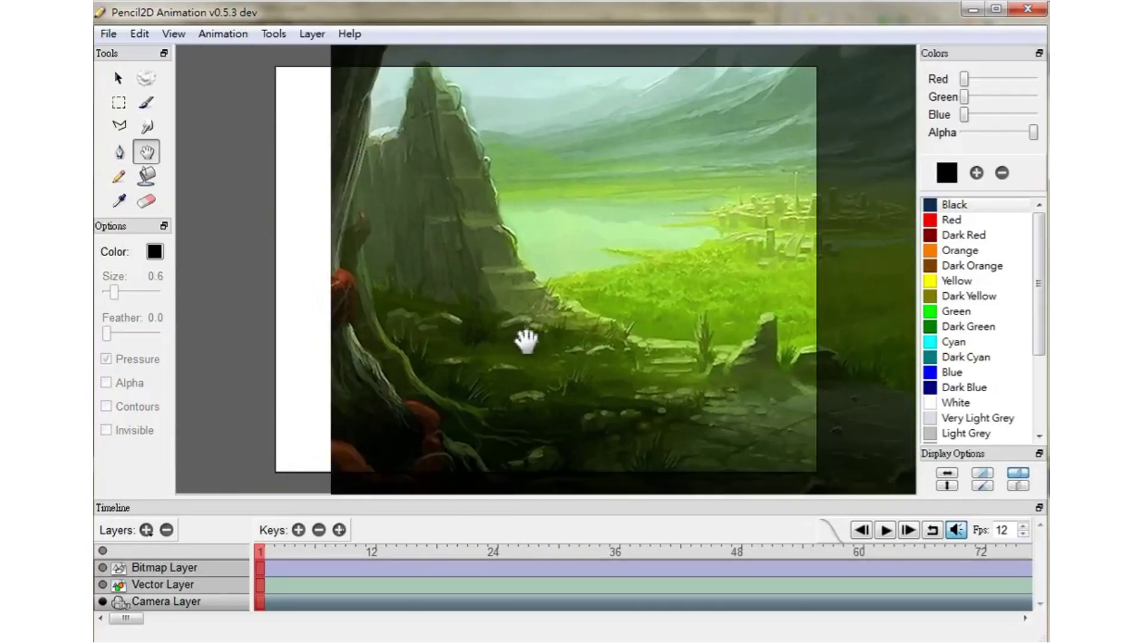
pyautogui.moveTo(490, 374)
pyautogui.mouseDown()
pyautogui.moveTo(417, 337)
pyautogui.moveTo(396, 286)
pyautogui.mouseUp()
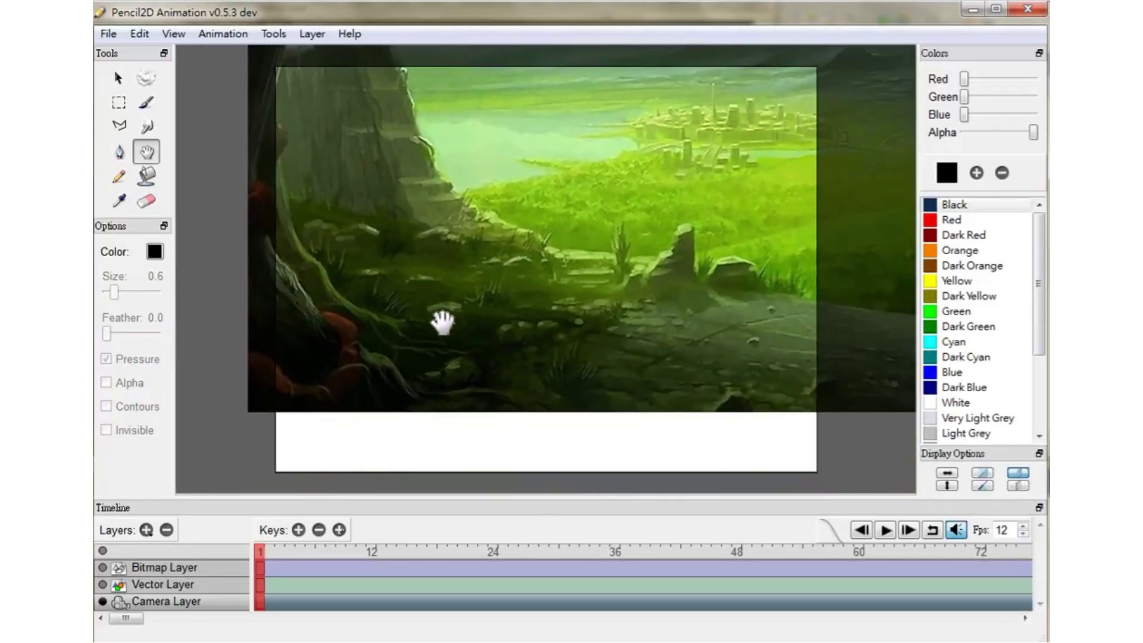
pyautogui.moveTo(439, 324); pyautogui.dragTo(466, 399)
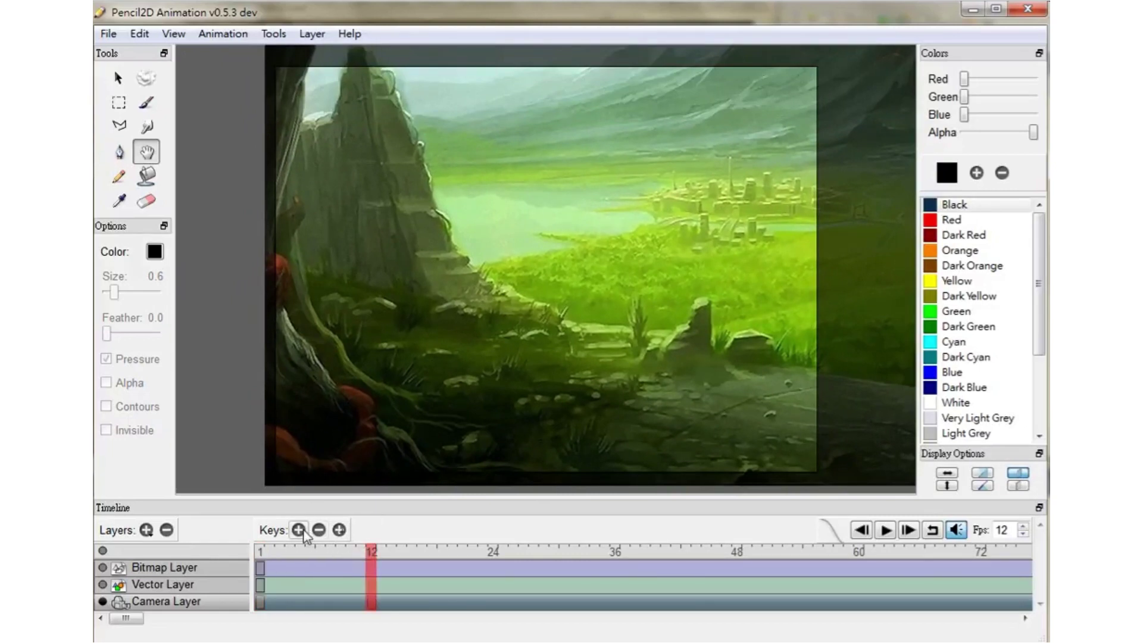
# Step: Shift the painting so the volcano area fills the camera frame, then play from the start
pyautogui.moveTo(733, 158)
pyautogui.mouseDown()
pyautogui.moveTo(475, 321)
pyautogui.moveTo(374, 407)
pyautogui.moveTo(740, 217)
pyautogui.mouseUp()
pyautogui.moveTo(777, 149); pyautogui.dragTo(572, 296)
pyautogui.moveTo(608, 257)
pyautogui.mouseDown()
pyautogui.moveTo(602, 375)
pyautogui.moveTo(566, 383)
pyautogui.moveTo(607, 314)
pyautogui.moveTo(606, 293)
pyautogui.mouseUp()
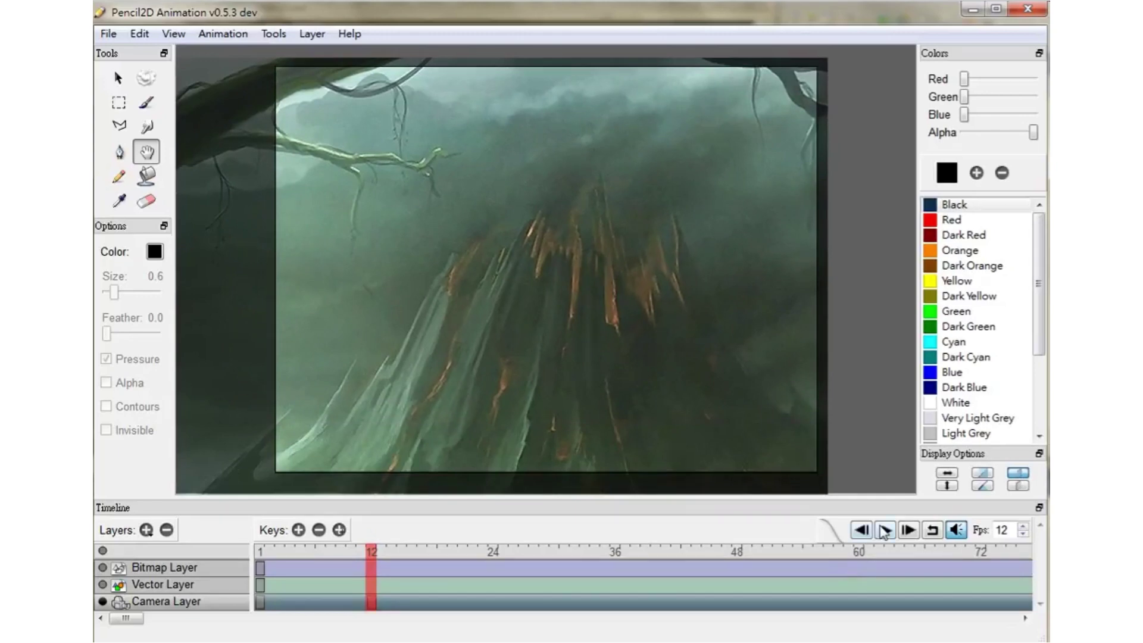
pyautogui.click(884, 531)
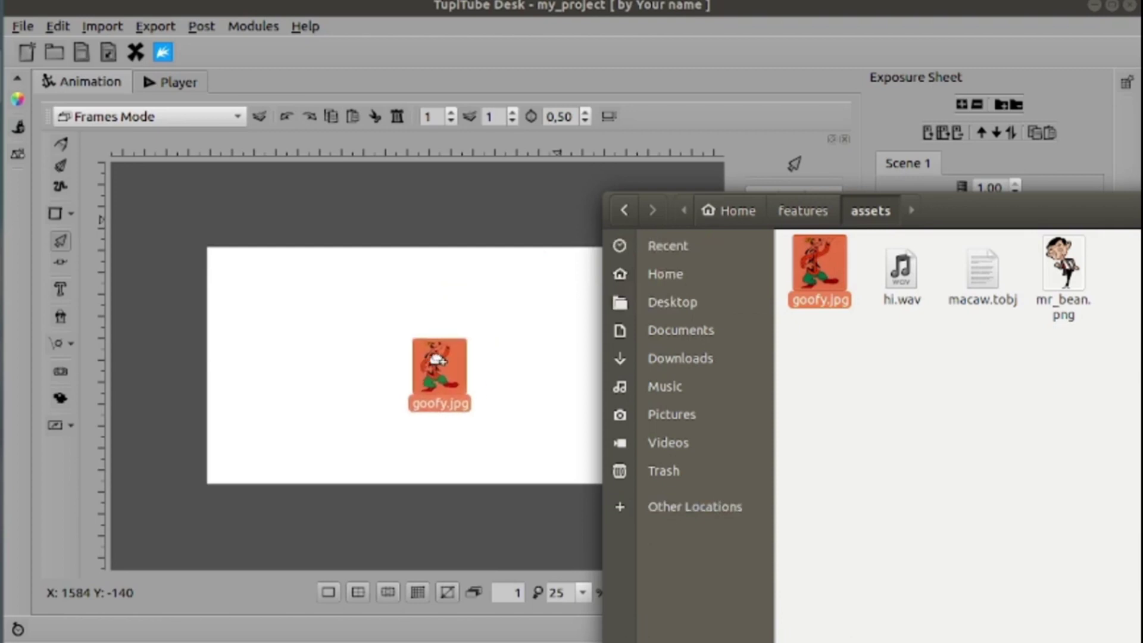
# Step: Add goofy.jpg, moved to the right, and the macaw.tobj animation to the scene
pyautogui.moveTo(820, 268)
pyautogui.mouseDown()
pyautogui.moveTo(437, 362)
pyautogui.moveTo(545, 347)
pyautogui.mouseUp()
pyautogui.click(429, 378)
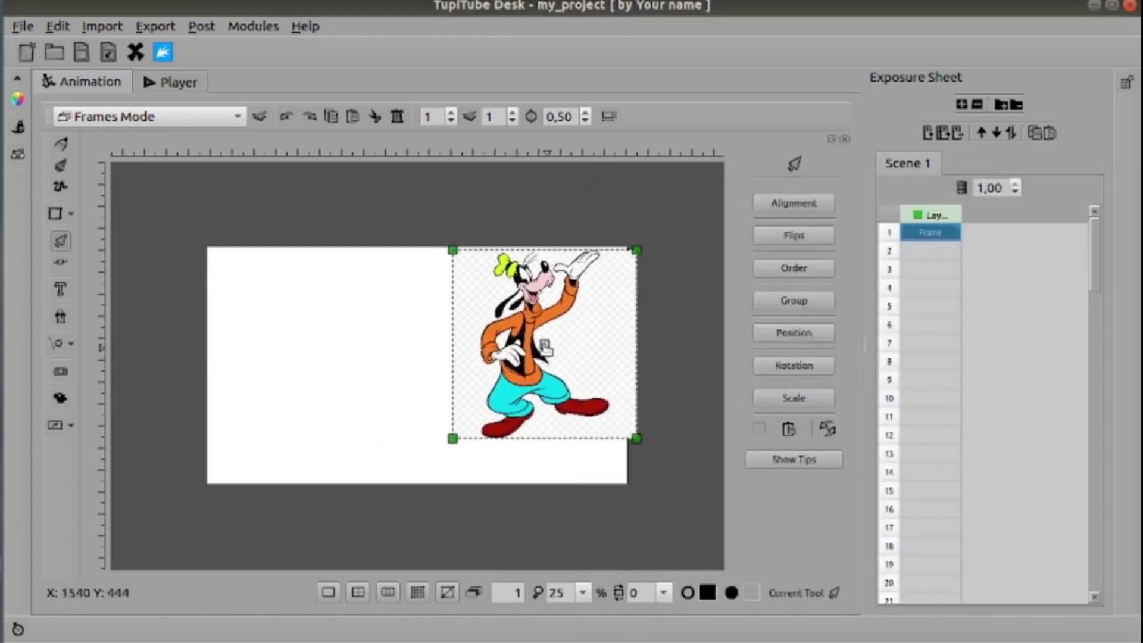
pyautogui.hotkey('alt', 'Tab')
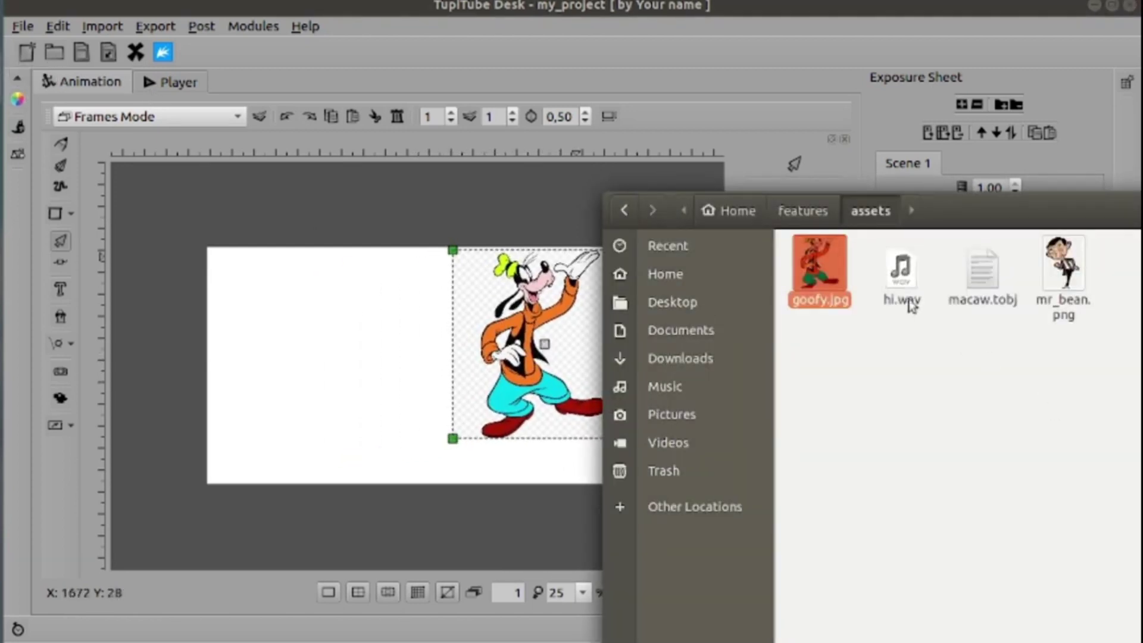
pyautogui.click(907, 276)
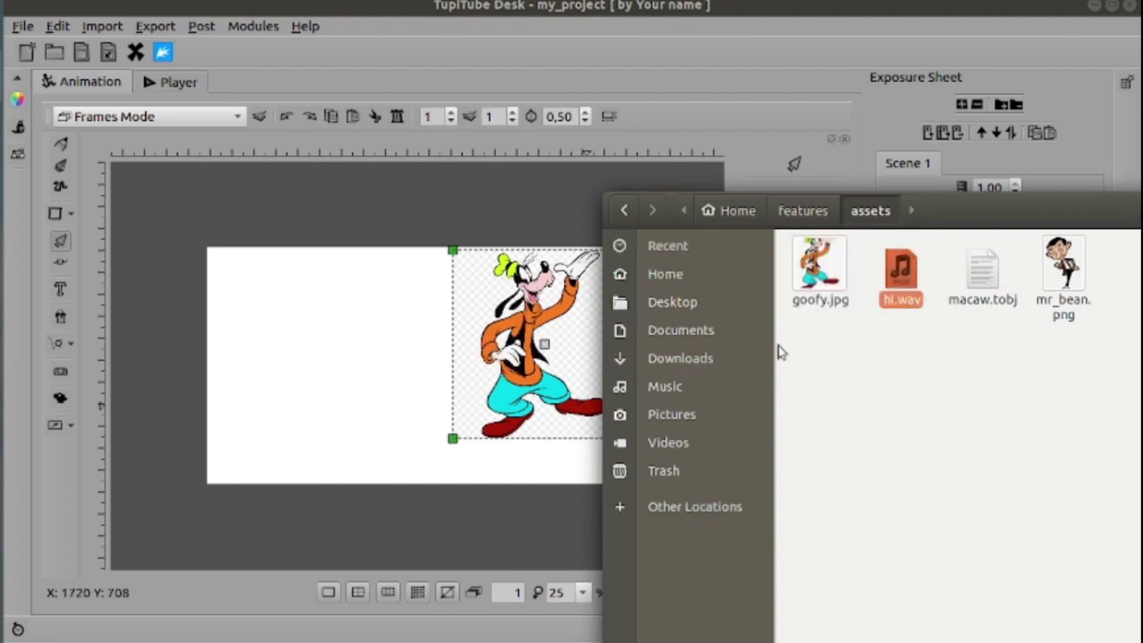
pyautogui.moveTo(985, 292); pyautogui.dragTo(314, 306)
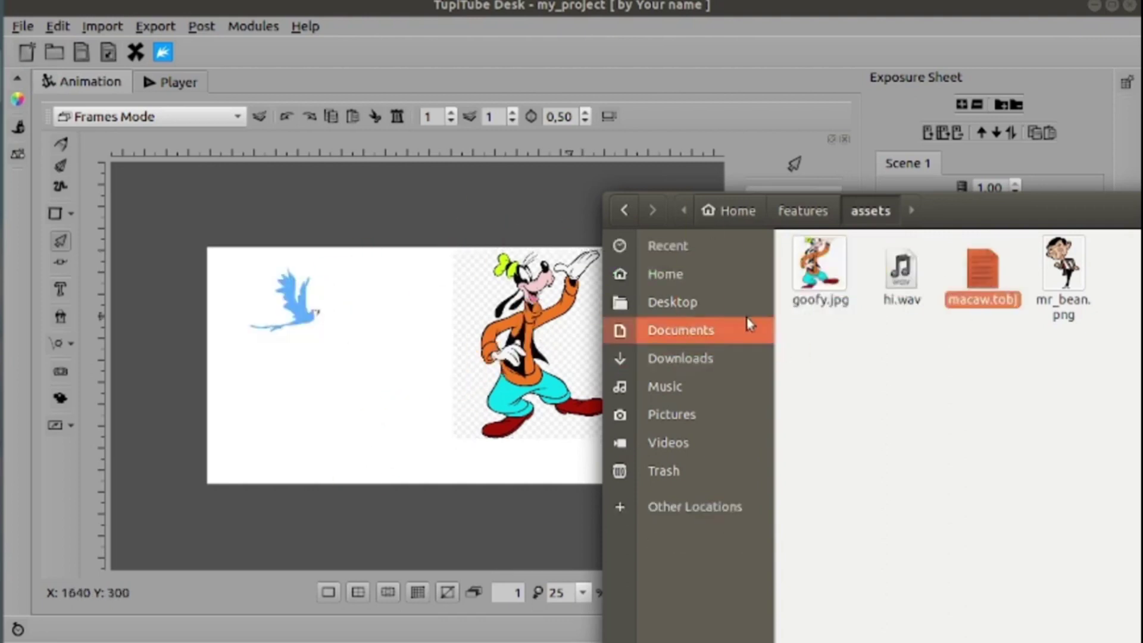
# Step: Add mr_bean.png and move it down to the lower left of the scene
pyautogui.click(1072, 265)
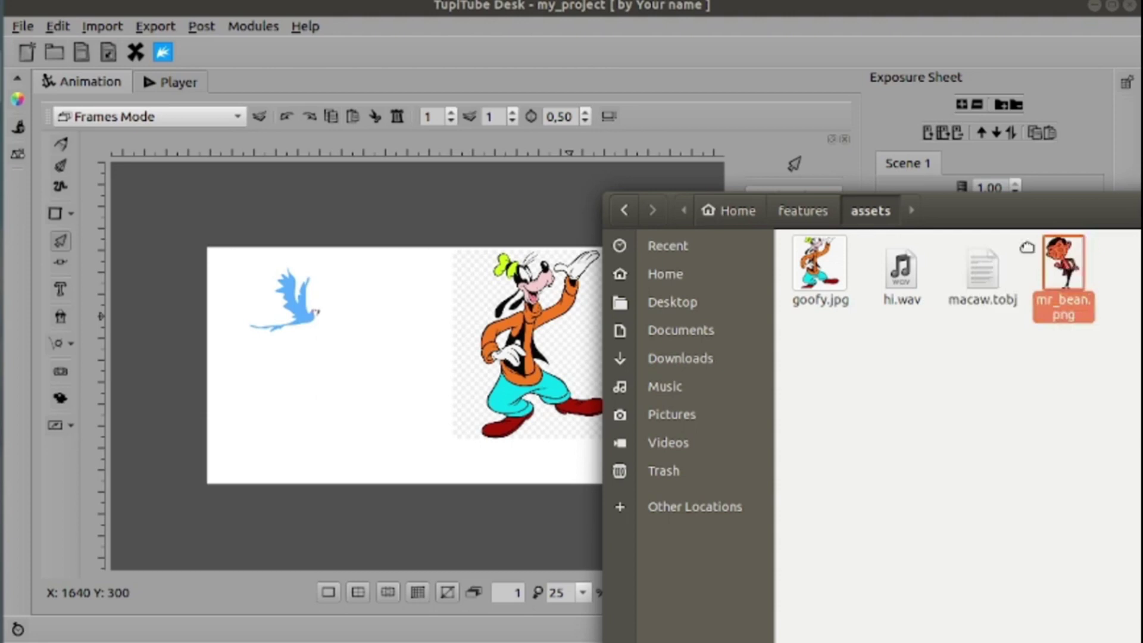
pyautogui.moveTo(1066, 268); pyautogui.dragTo(393, 375)
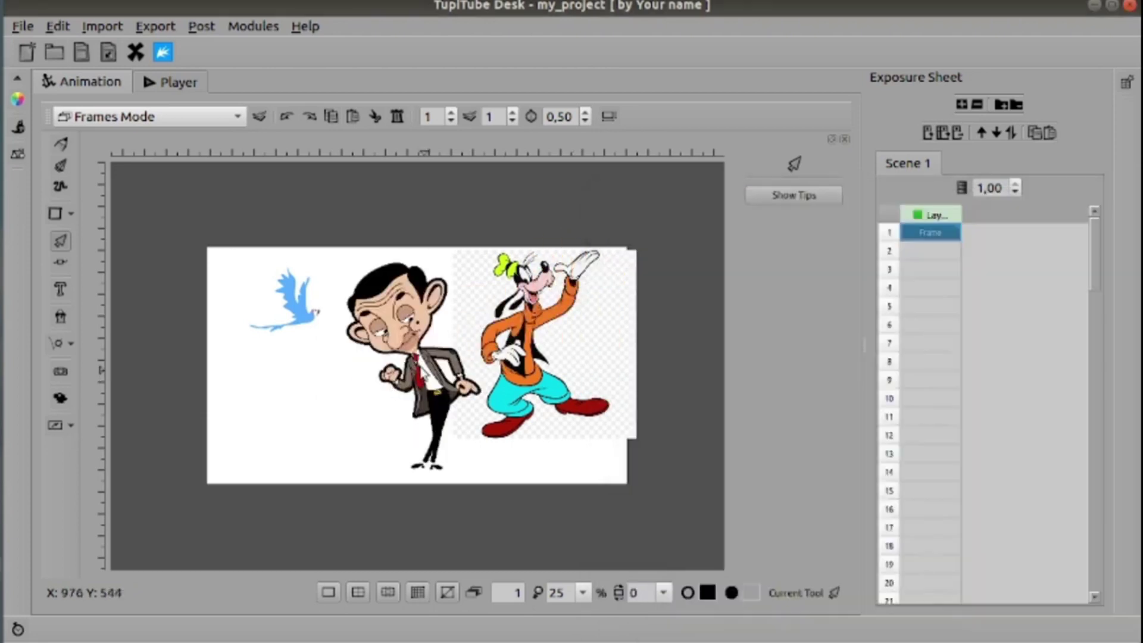
pyautogui.click(426, 366)
pyautogui.moveTo(417, 364); pyautogui.dragTo(350, 457)
pyautogui.click(638, 533)
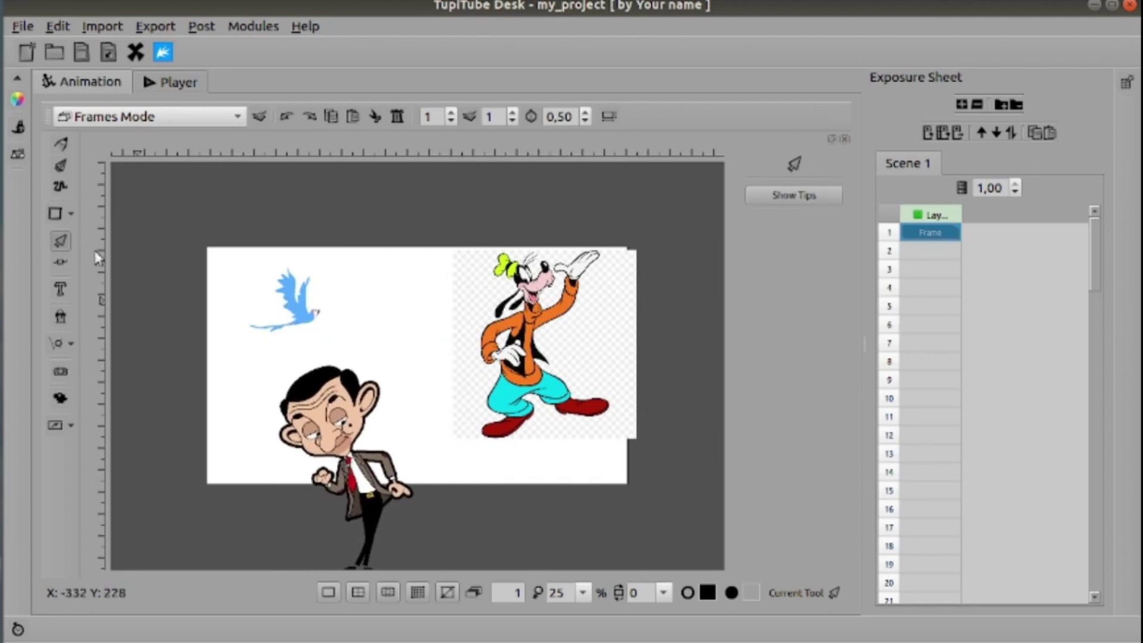
# Step: Preview goofy, hi and macaw in the asset library, then start lip-sync mouth placement
pyautogui.click(18, 153)
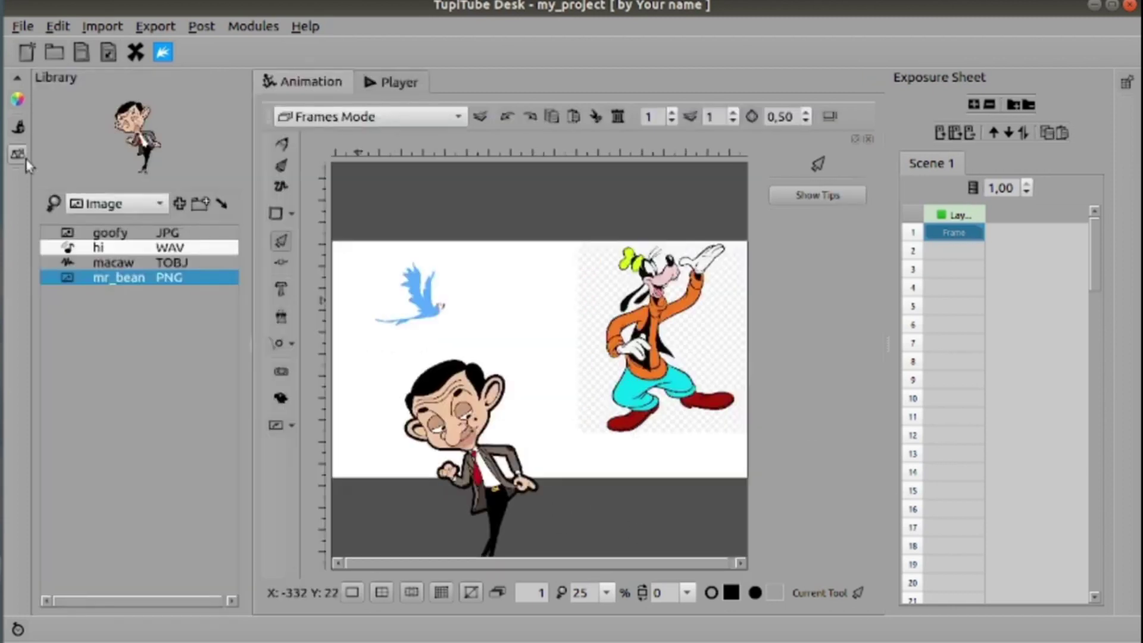
pyautogui.click(117, 234)
pyautogui.press('Down')
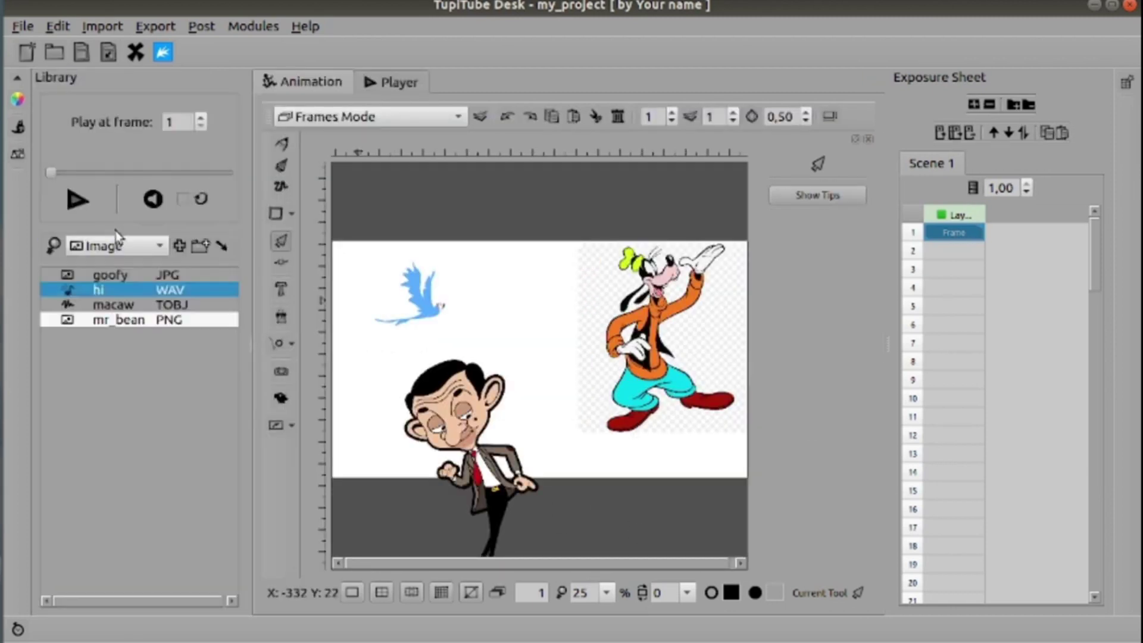
pyautogui.press('Down')
pyautogui.press('Down')
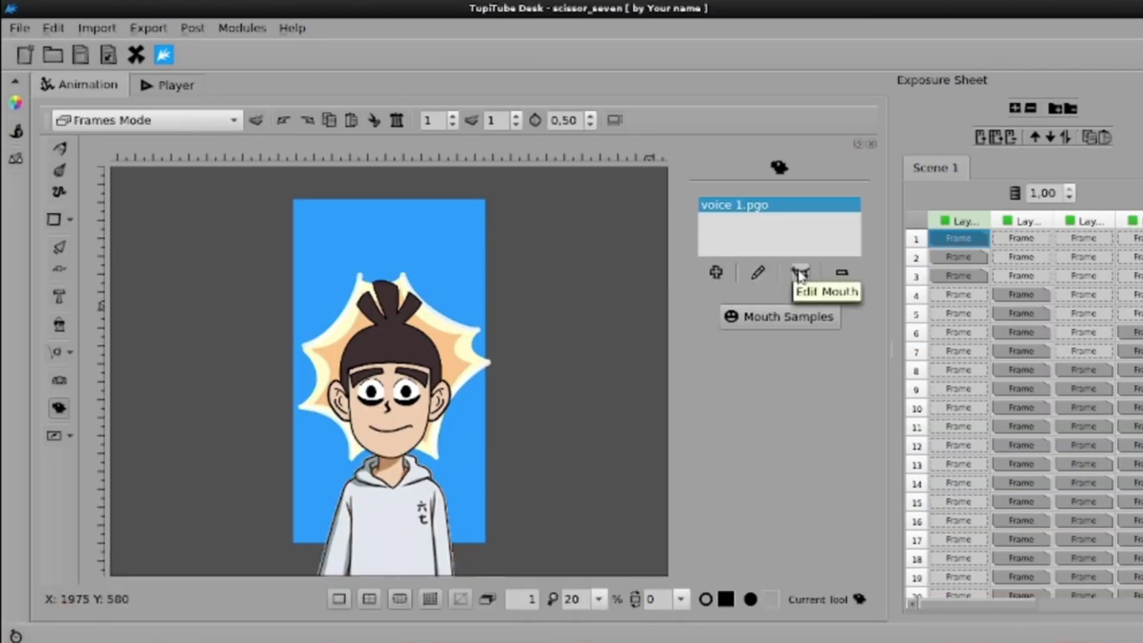
pyautogui.click(801, 274)
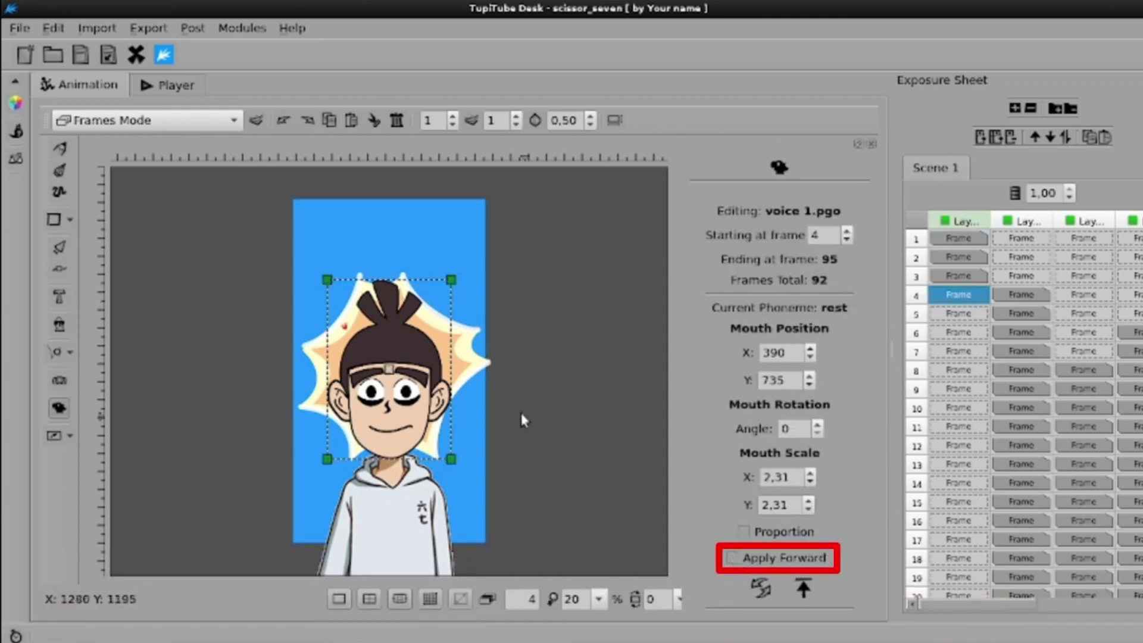
# Step: Move the frame-4 mouth up-right to X 800, Y 593, and compare it with neighbouring frames
pyautogui.moveTo(389, 372); pyautogui.dragTo(462, 347)
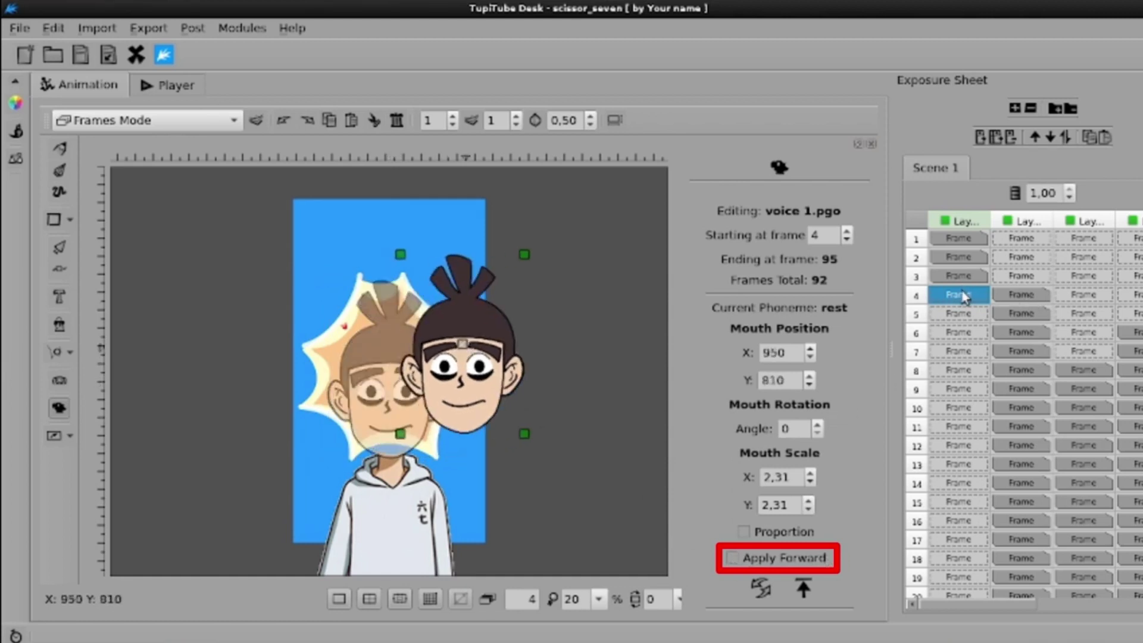
pyautogui.press('Down')
pyautogui.press('Up')
pyautogui.press('Down')
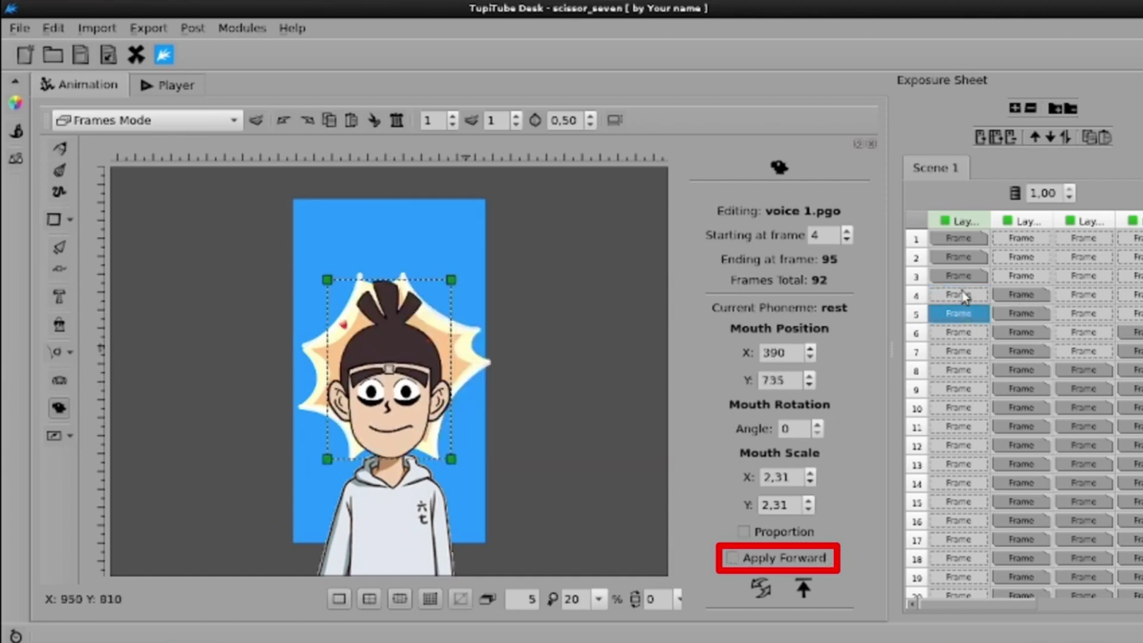
pyautogui.press('Down')
pyautogui.press('Down')
pyautogui.press('Down')
pyautogui.press('Up')
pyautogui.press('Up')
pyautogui.press('Up')
pyautogui.press('Up')
pyautogui.press('Up')
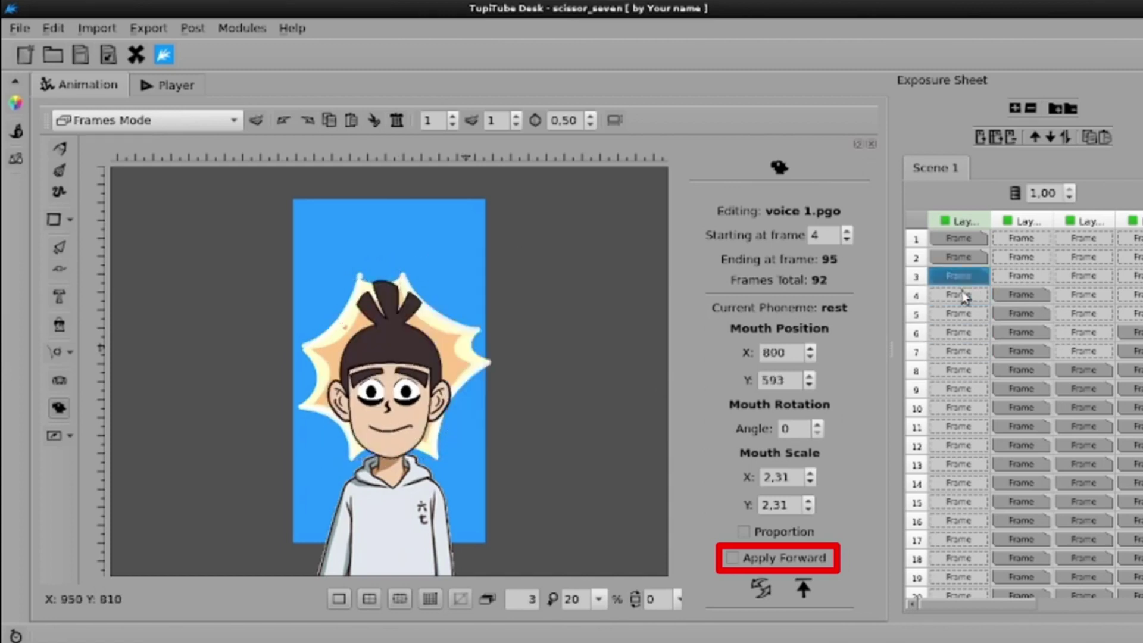
pyautogui.press('Up')
pyautogui.press('Down')
pyautogui.press('Down')
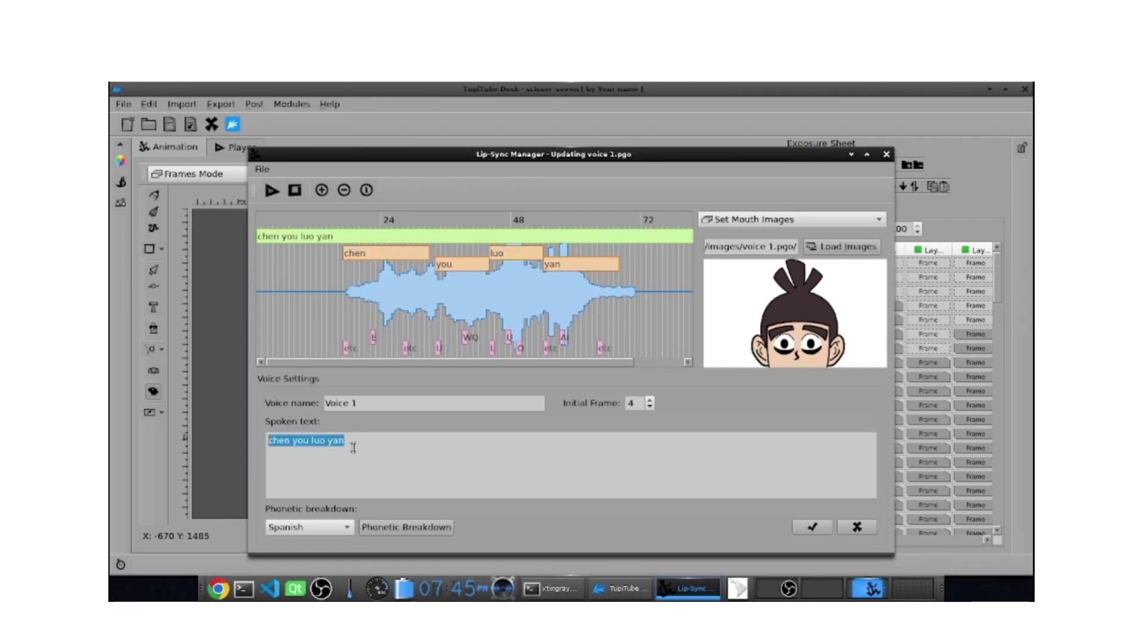
# Step: Enter 'hola cómo están' as voice 1's spoken text
pyautogui.write('hola')
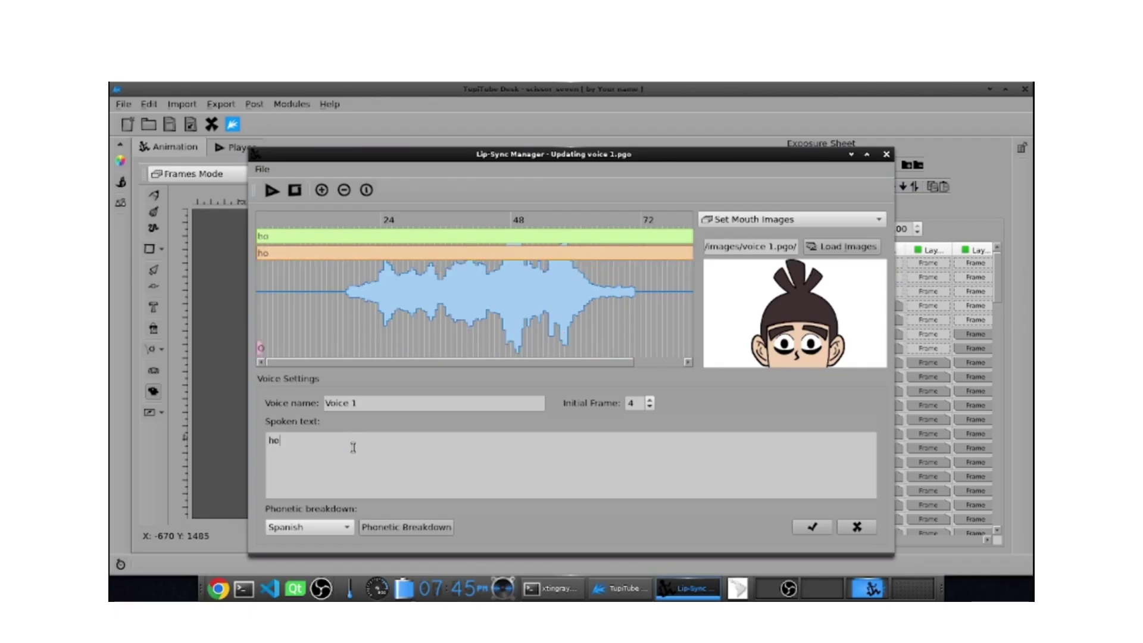
pyautogui.write(' cómo est')
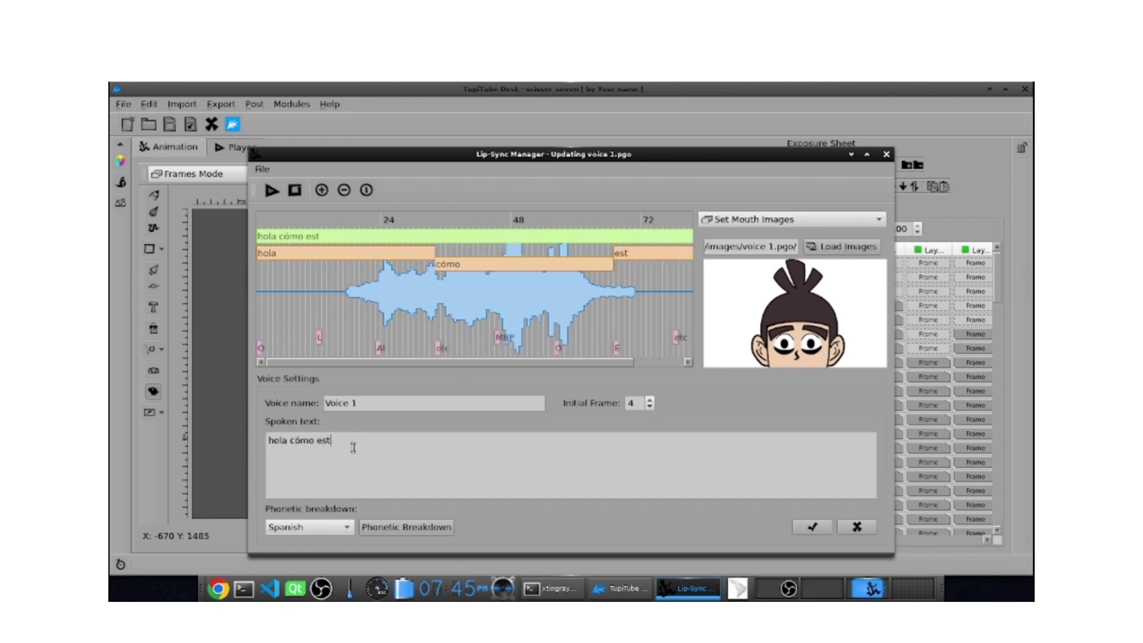
pyautogui.write('án')
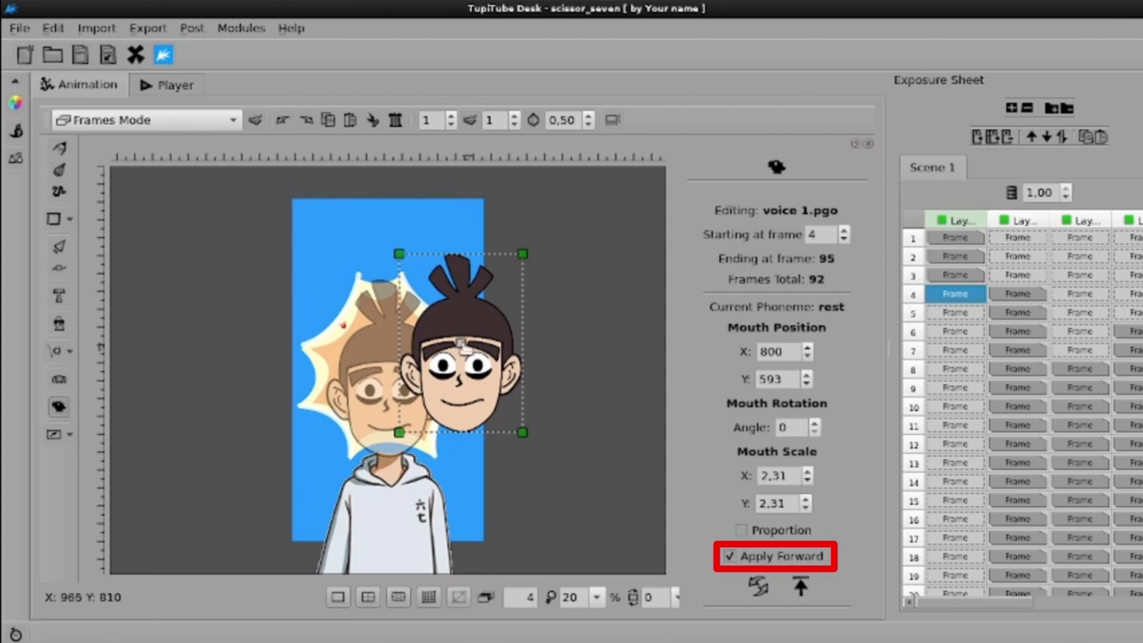
# Step: Place the frame-4 mouth back on the face at X 315, Y 748, angle 349
pyautogui.moveTo(462, 348); pyautogui.dragTo(395, 391)
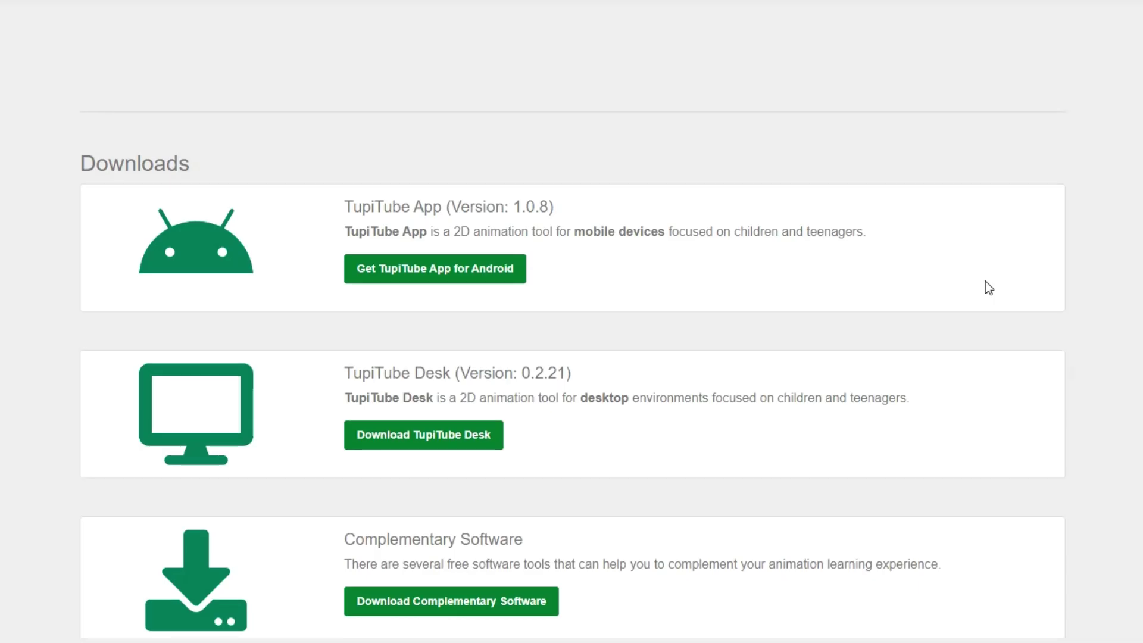
pyautogui.scroll(-1, 985, 286)
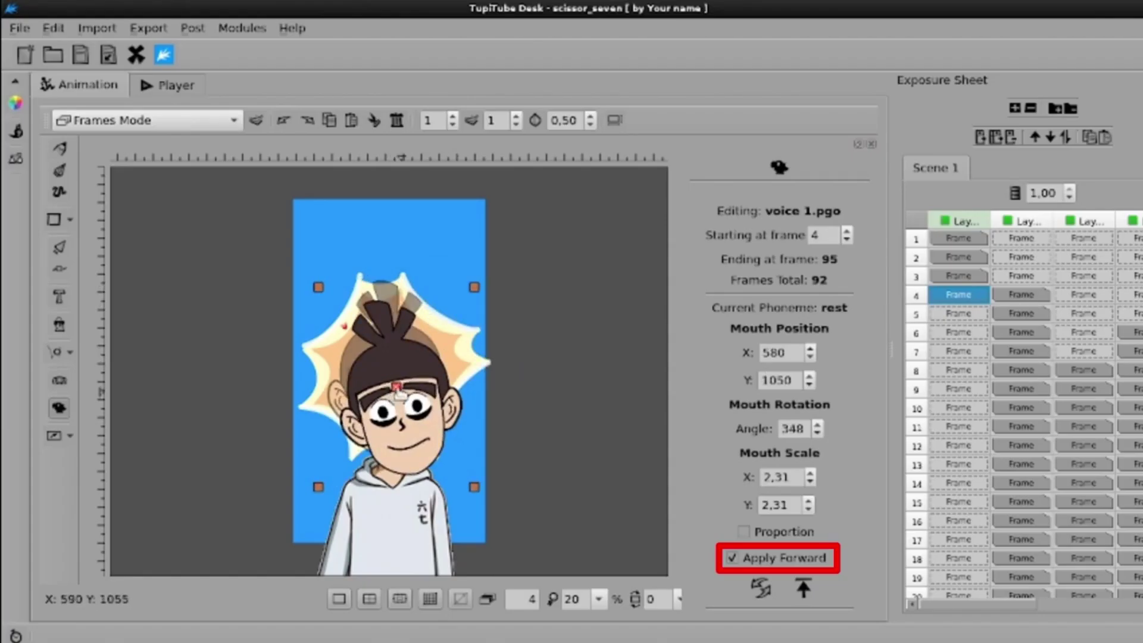
pyautogui.moveTo(391, 386); pyautogui.dragTo(376, 373)
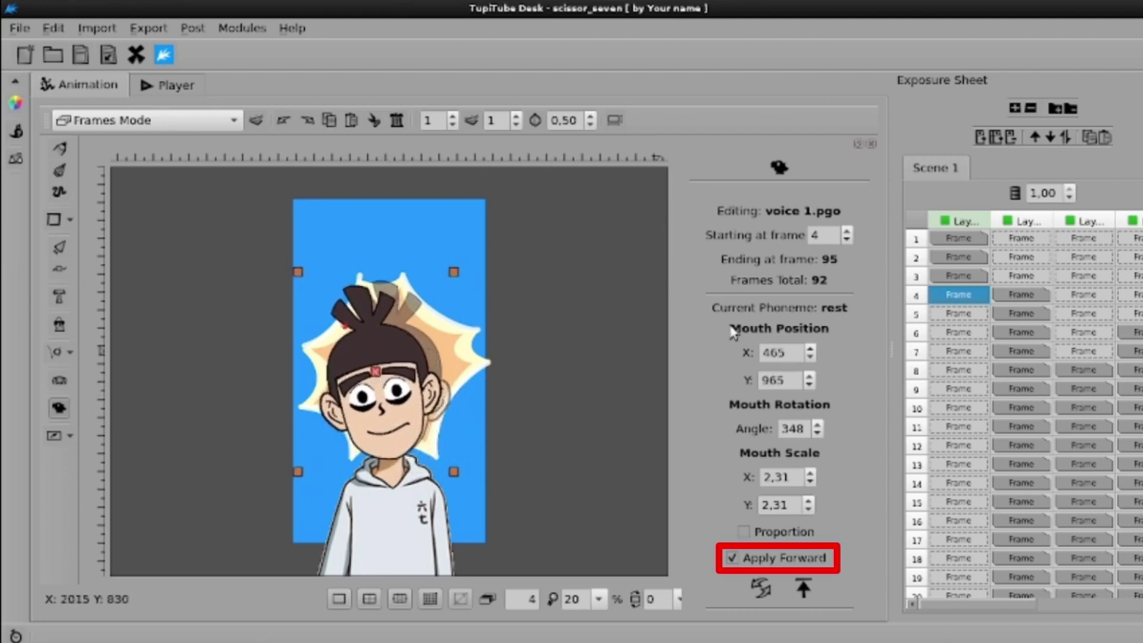
# Step: Step through frames 5 onward to confirm the mouth placement carried forward
pyautogui.click(953, 316)
pyautogui.press('Down')
pyautogui.press('Down')
pyautogui.press('Down')
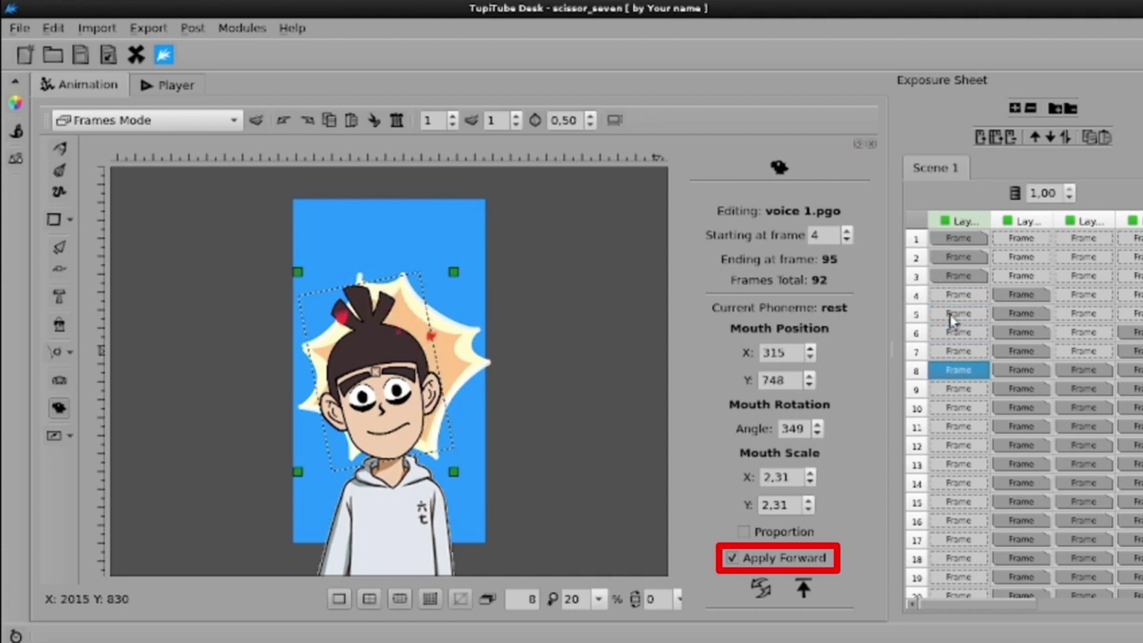
pyautogui.press('Down')
pyautogui.press('Down')
pyautogui.press('Down')
pyautogui.press('Down')
pyautogui.press('Down')
pyautogui.press('Down')
pyautogui.press('Down')
pyautogui.press('Up')
pyautogui.press('Up')
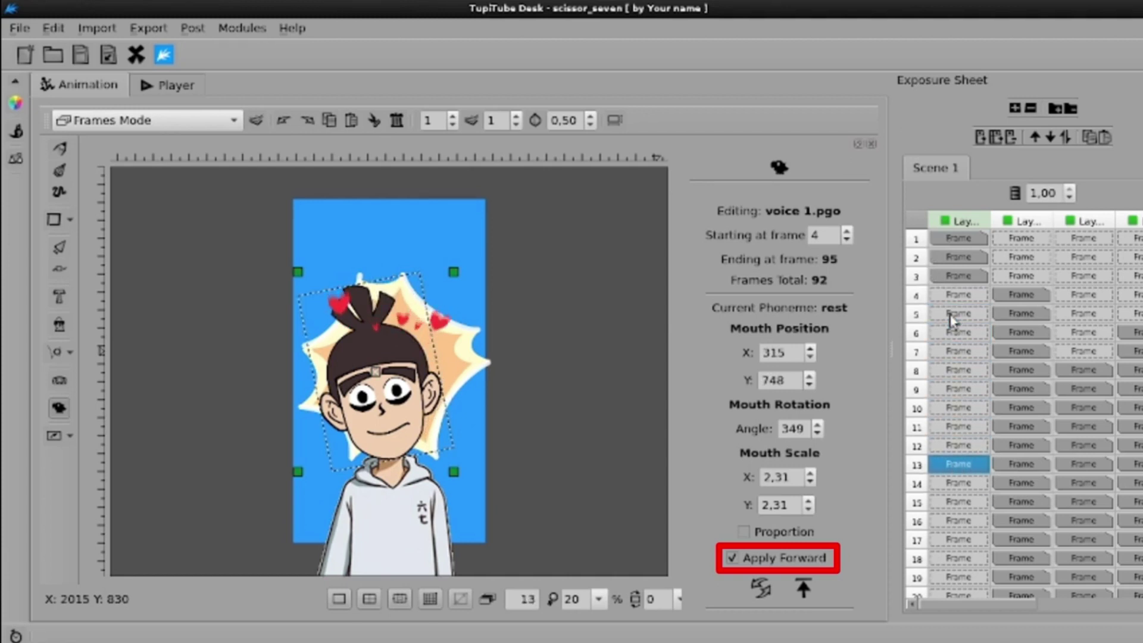
pyautogui.press('Up')
pyautogui.press('Up')
pyautogui.press('Up')
pyautogui.press('Up')
pyautogui.press('Up')
pyautogui.click(953, 314)
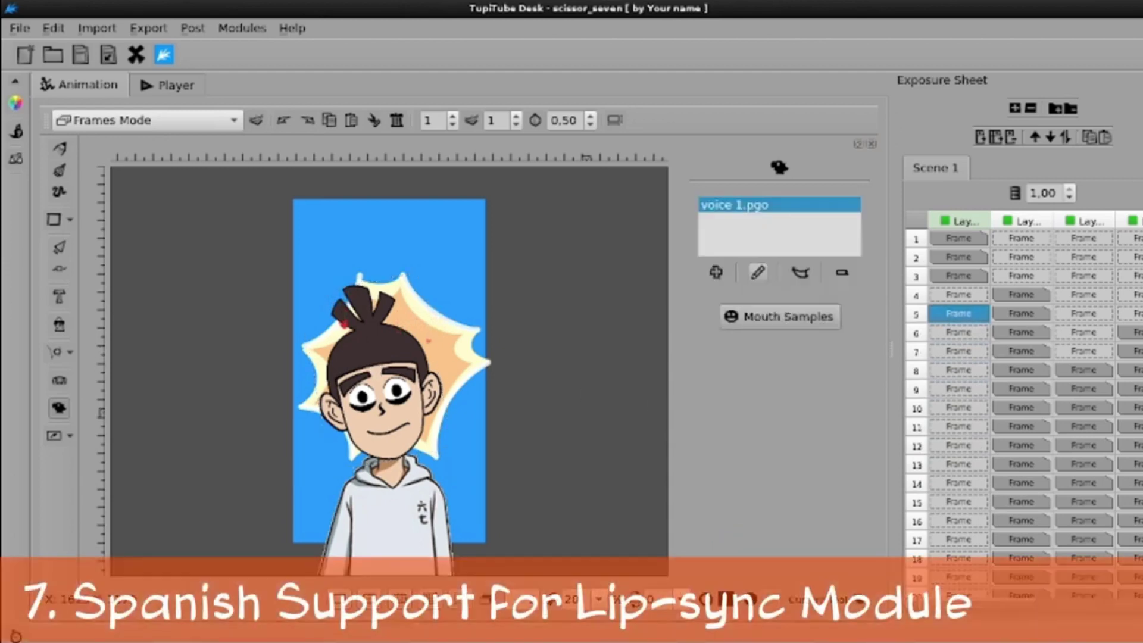
# Step: Set voice 1's phonetic breakdown to Spanish in the Lip-Sync Manager and select its spoken text
pyautogui.click(758, 274)
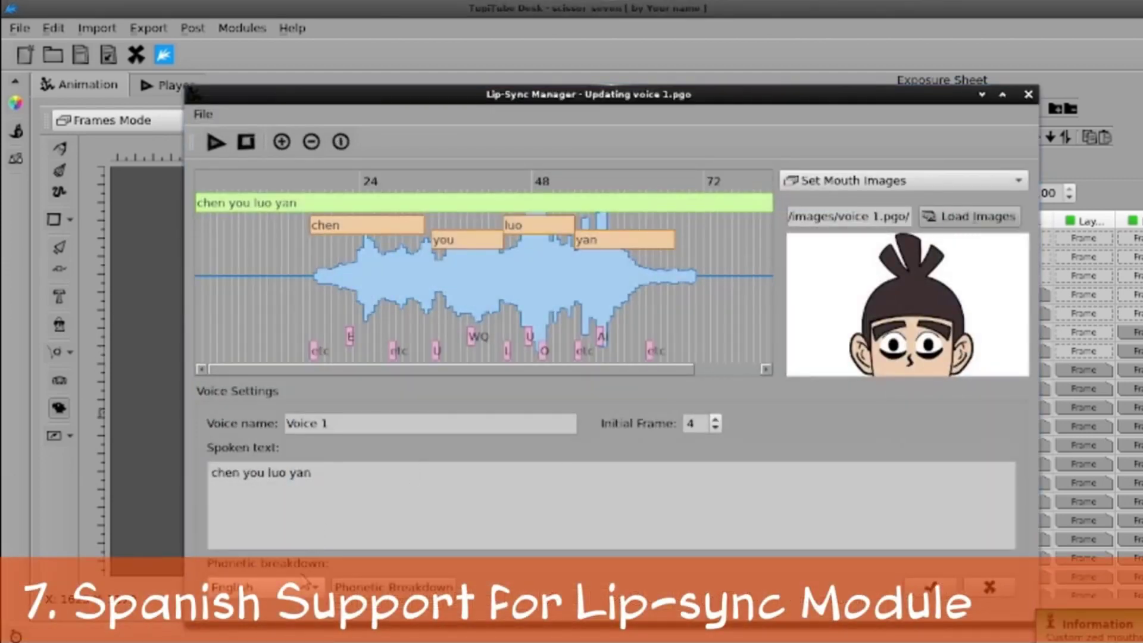
pyautogui.click(262, 588)
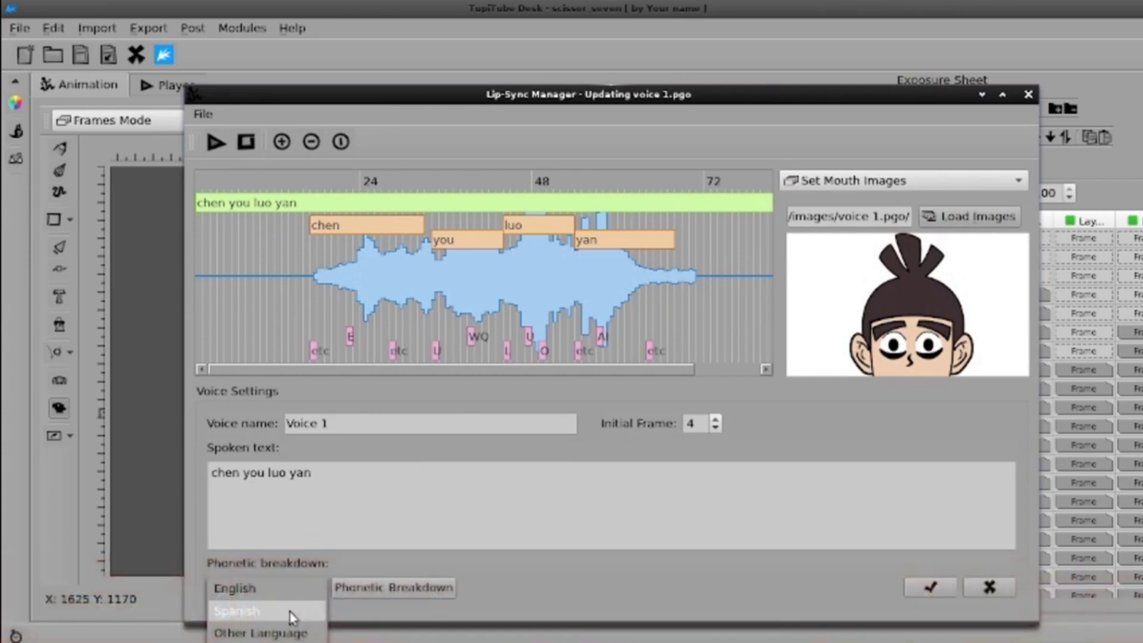
pyautogui.click(294, 613)
pyautogui.tripleClick(330, 470)
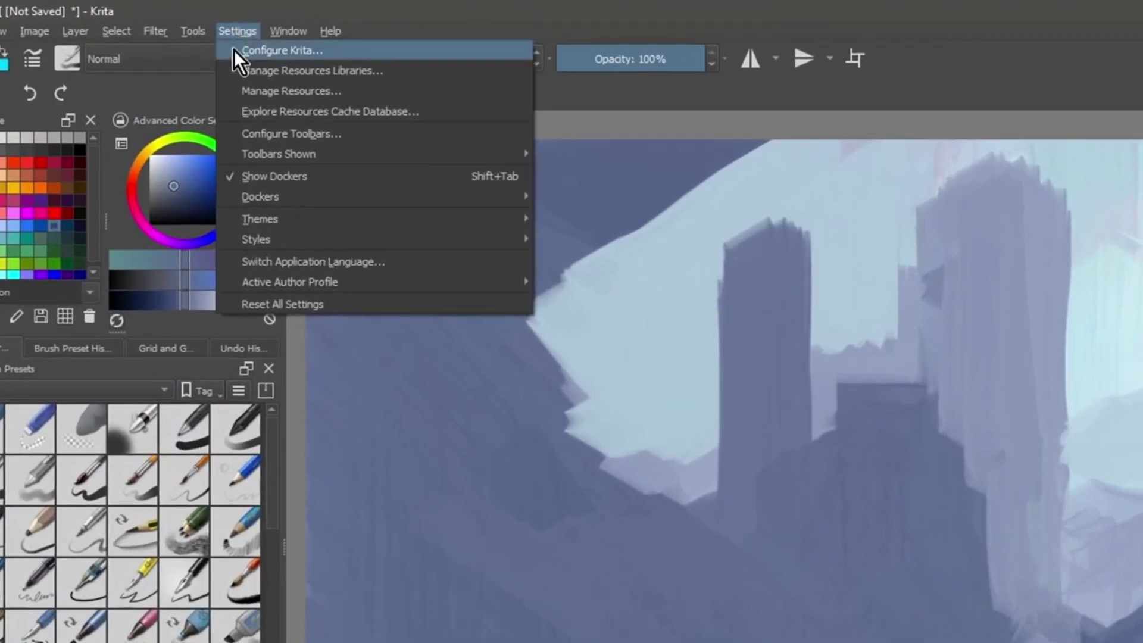
# Step: Import Charcoal_KA.bundle in Manage Resource Libraries and activate it
pyautogui.click(238, 67)
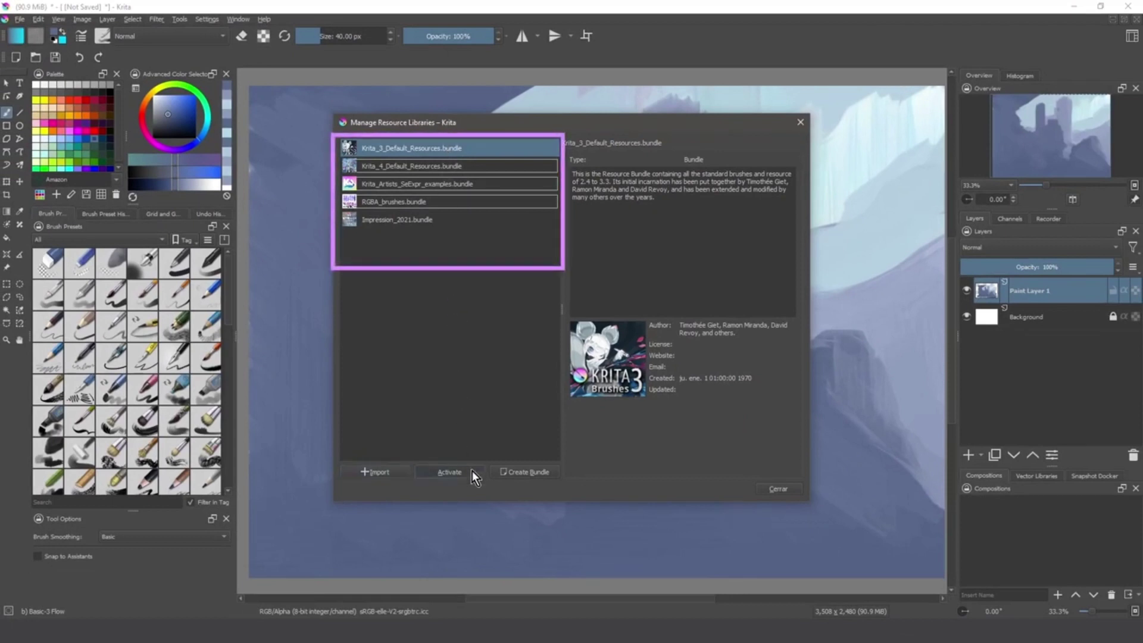
pyautogui.click(472, 470)
pyautogui.click(471, 470)
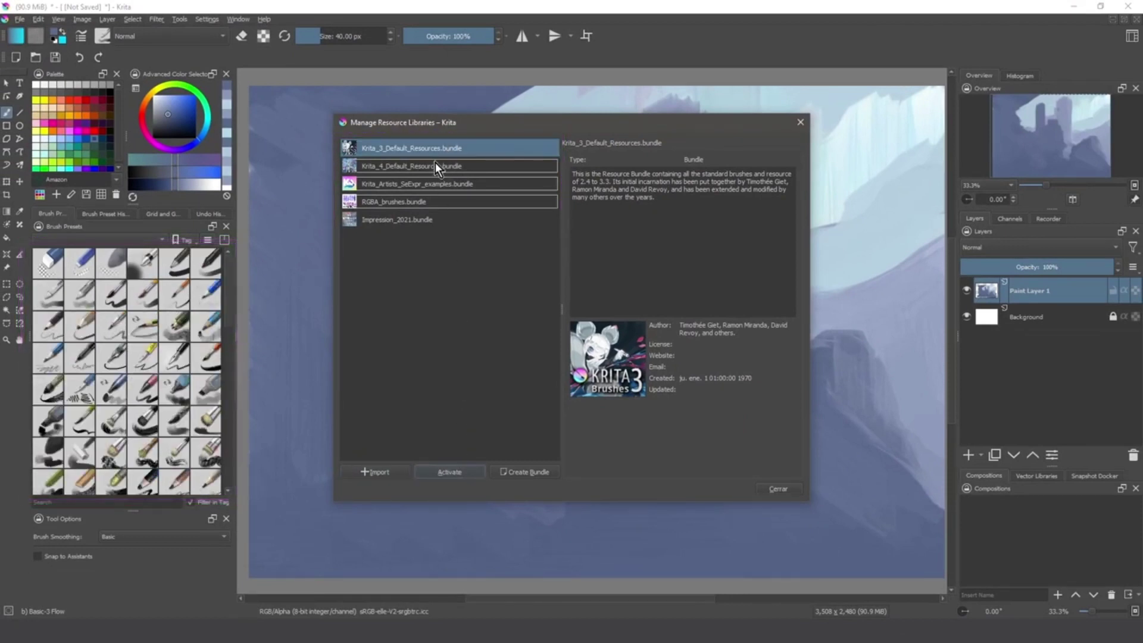
pyautogui.click(394, 472)
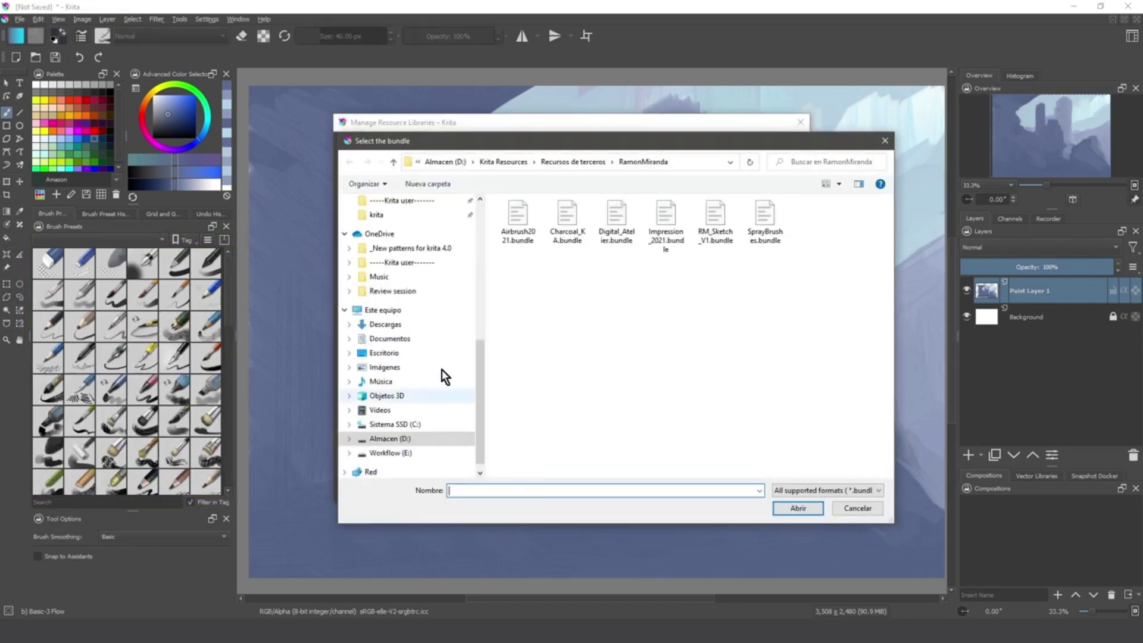
pyautogui.click(565, 227)
pyautogui.click(787, 507)
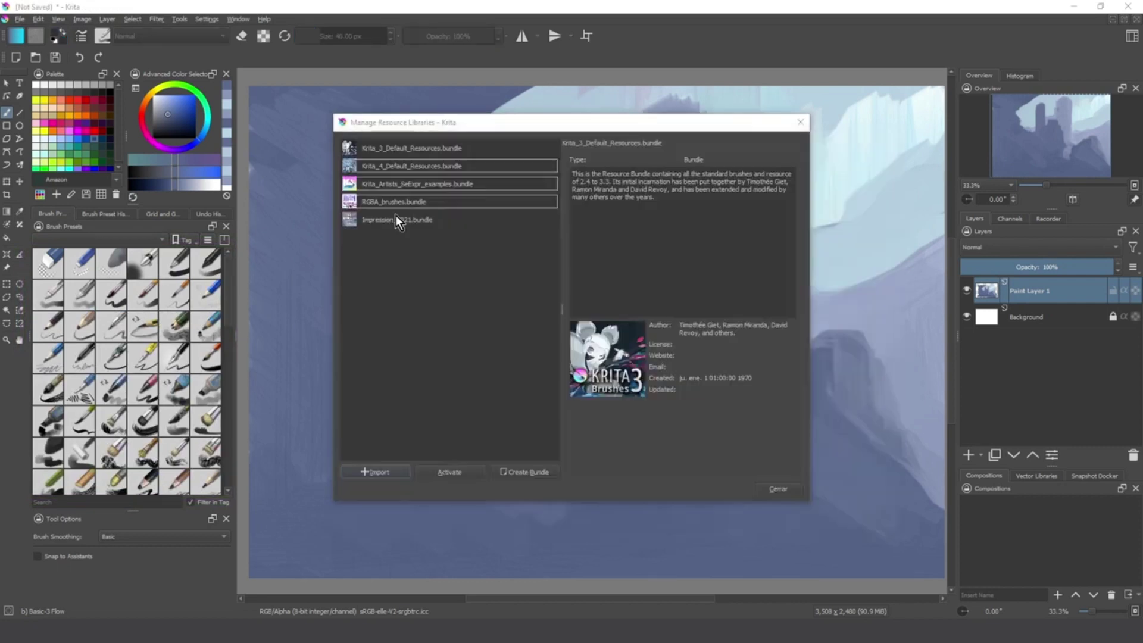
pyautogui.click(399, 238)
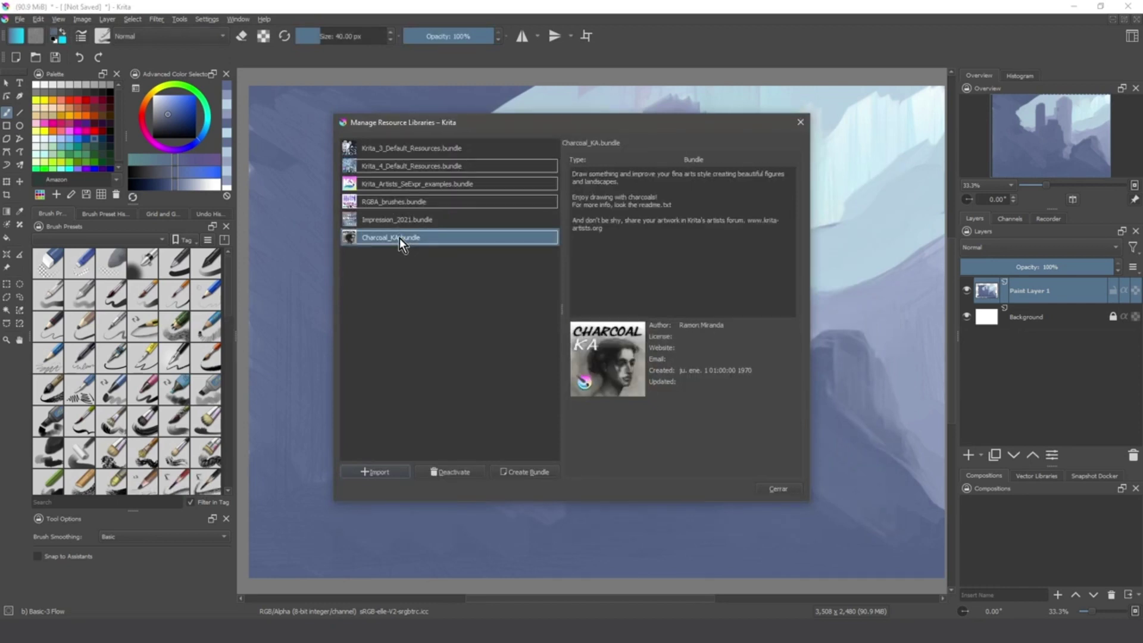
pyautogui.click(768, 488)
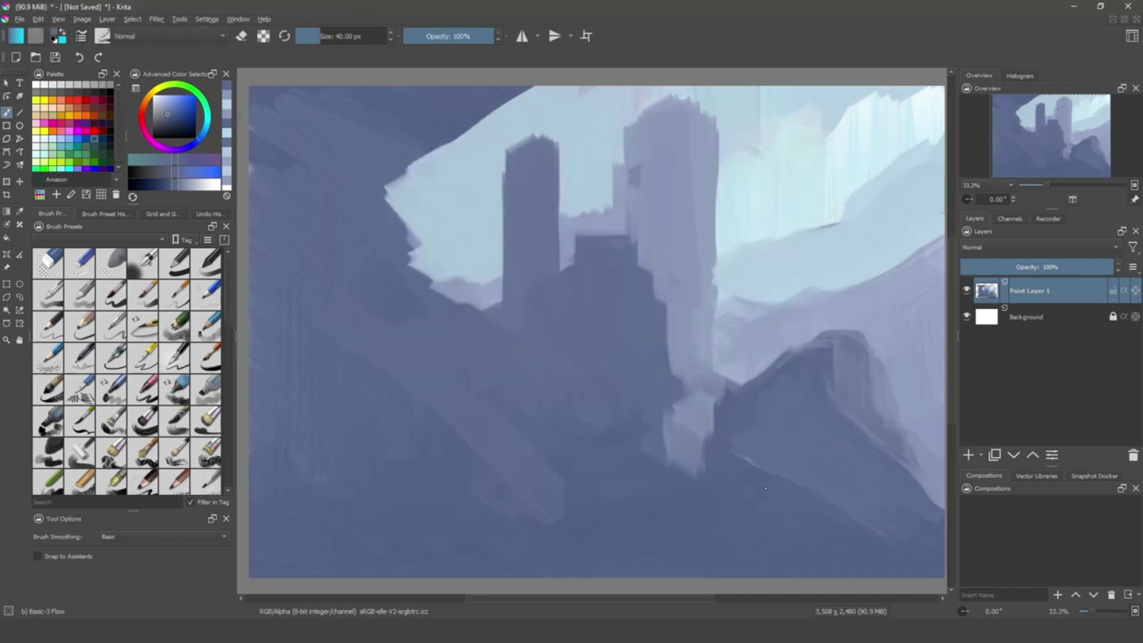
# Step: Filter the brush presets to the Krita 3 bundle, then scrub the walk animation
pyautogui.click(225, 240)
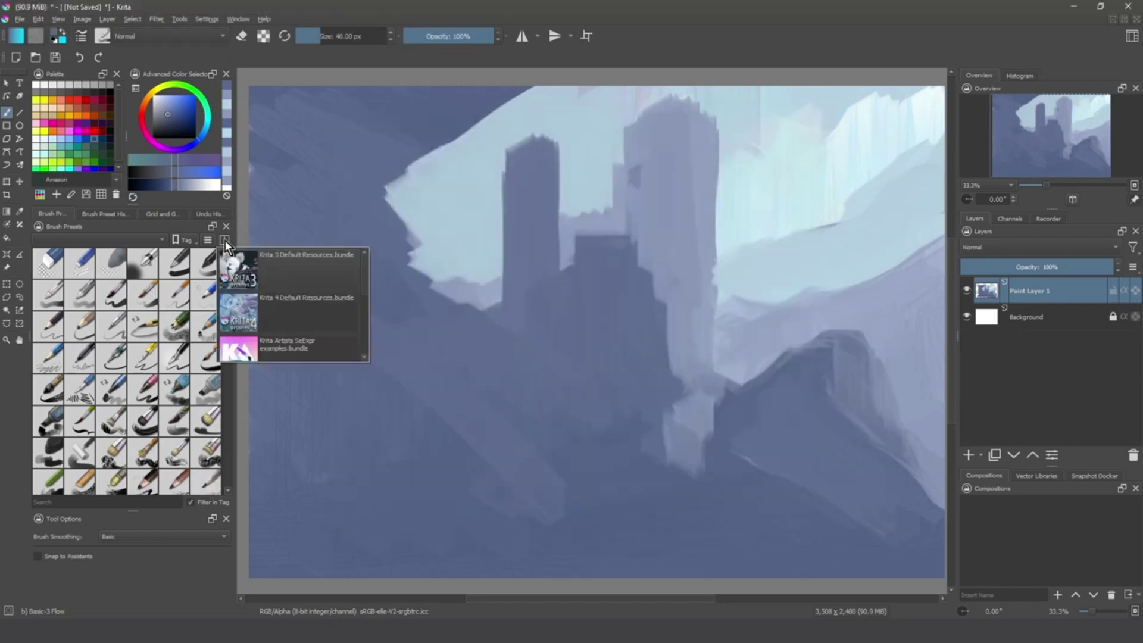
pyautogui.click(300, 270)
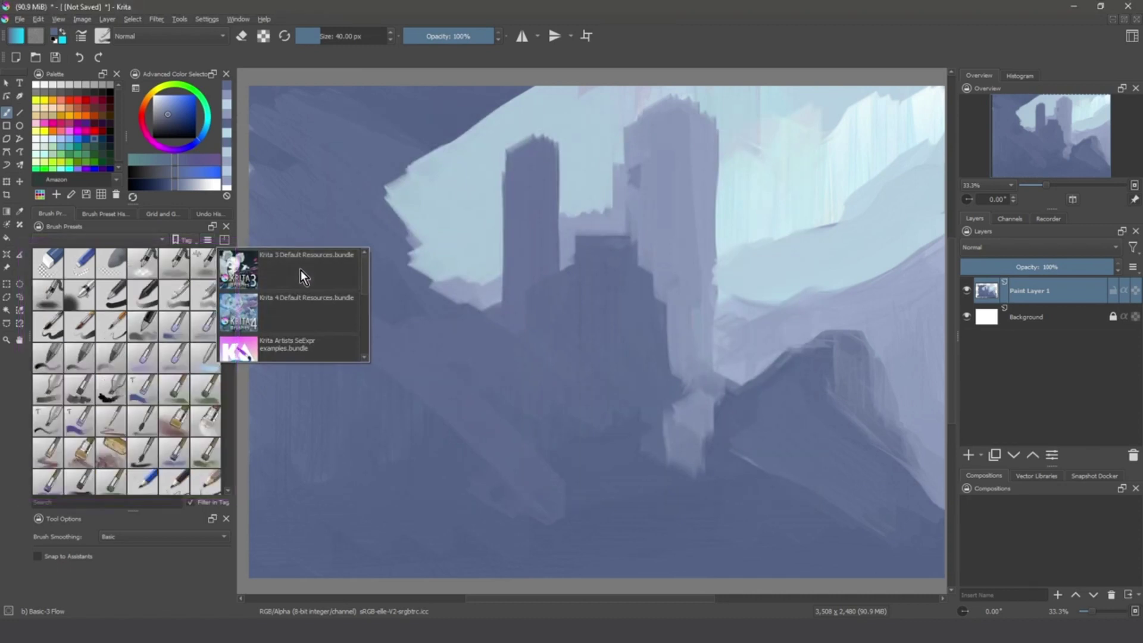
pyautogui.click(300, 270)
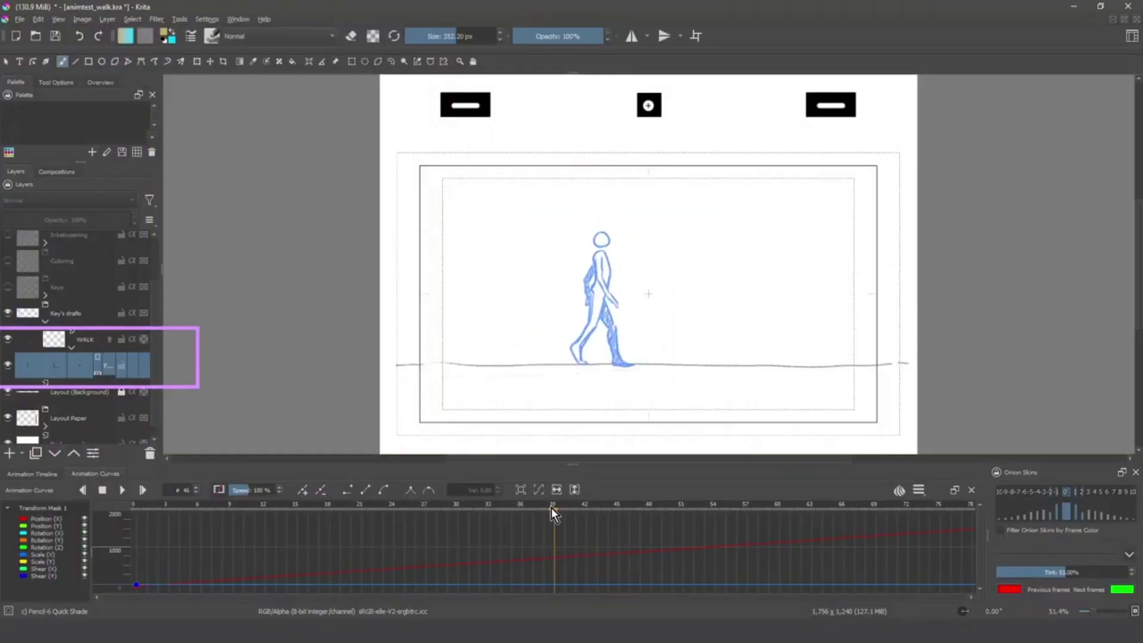
pyautogui.moveTo(552, 509)
pyautogui.mouseDown()
pyautogui.moveTo(365, 511)
pyautogui.moveTo(811, 505)
pyautogui.mouseUp()
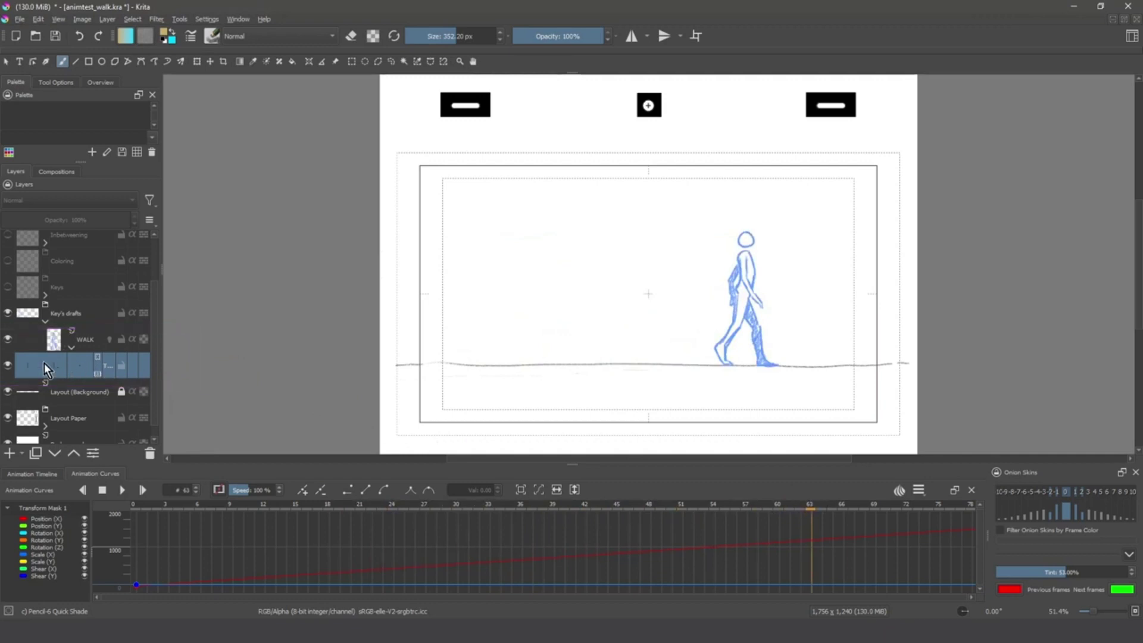
# Step: Hide the WALK layer's transform mask and scrub between frames 35 and 56
pyautogui.click(7, 365)
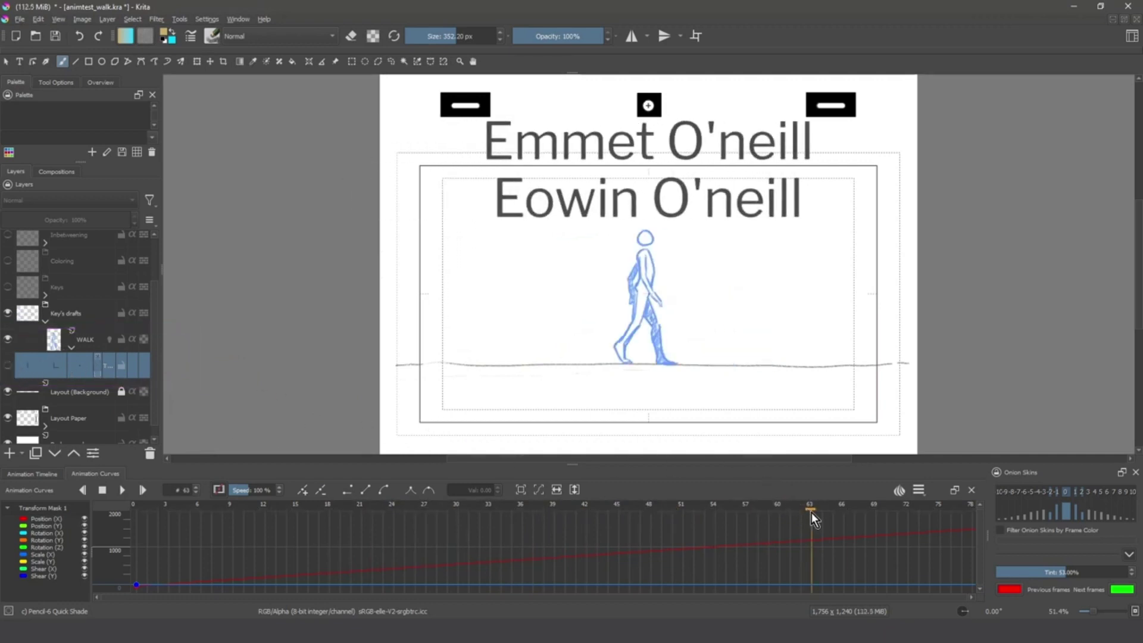
pyautogui.moveTo(807, 506); pyautogui.dragTo(514, 527)
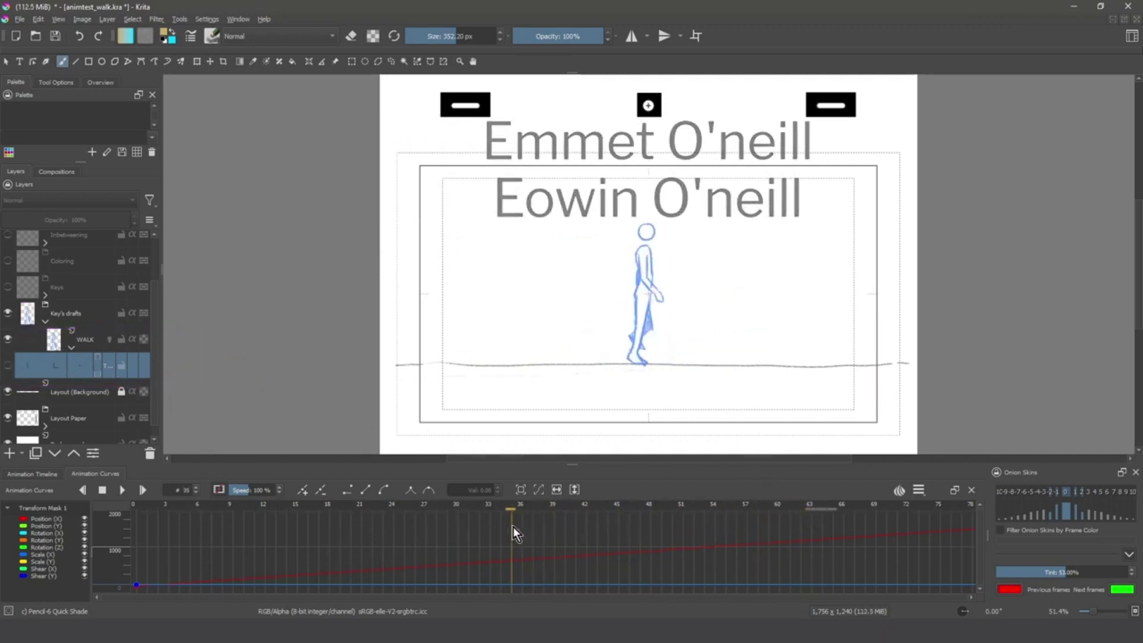
pyautogui.moveTo(513, 527)
pyautogui.mouseDown()
pyautogui.moveTo(733, 513)
pyautogui.moveTo(575, 526)
pyautogui.mouseUp()
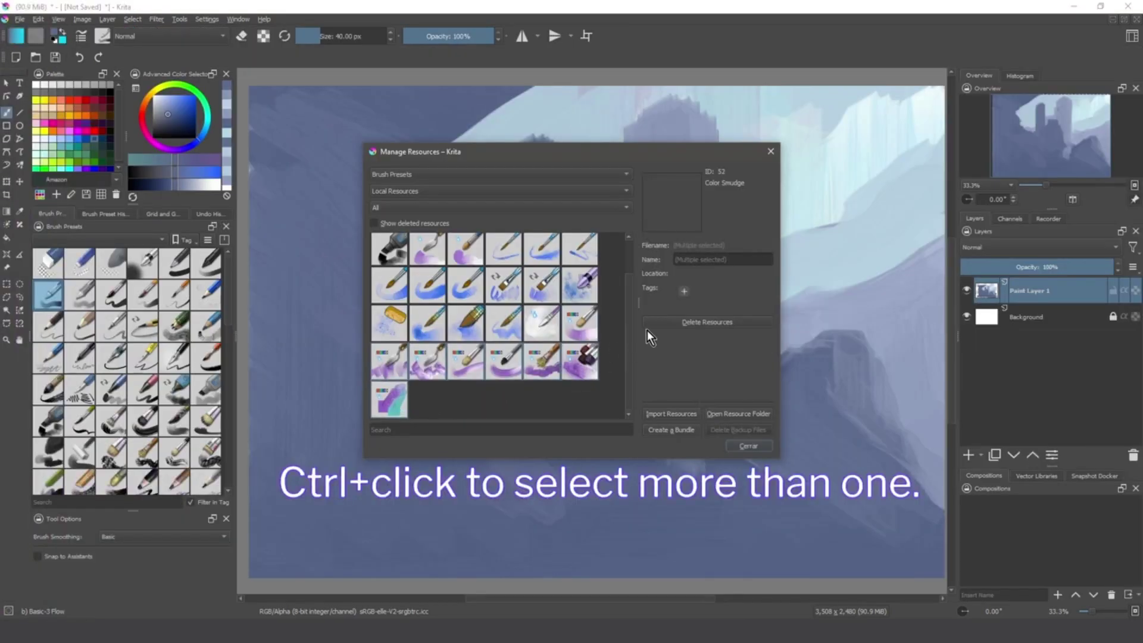
# Step: Tag the selected brush presets RGBA and overwrite Impasto BG with an adjusted hue curve
pyautogui.click(684, 291)
pyautogui.click(704, 415)
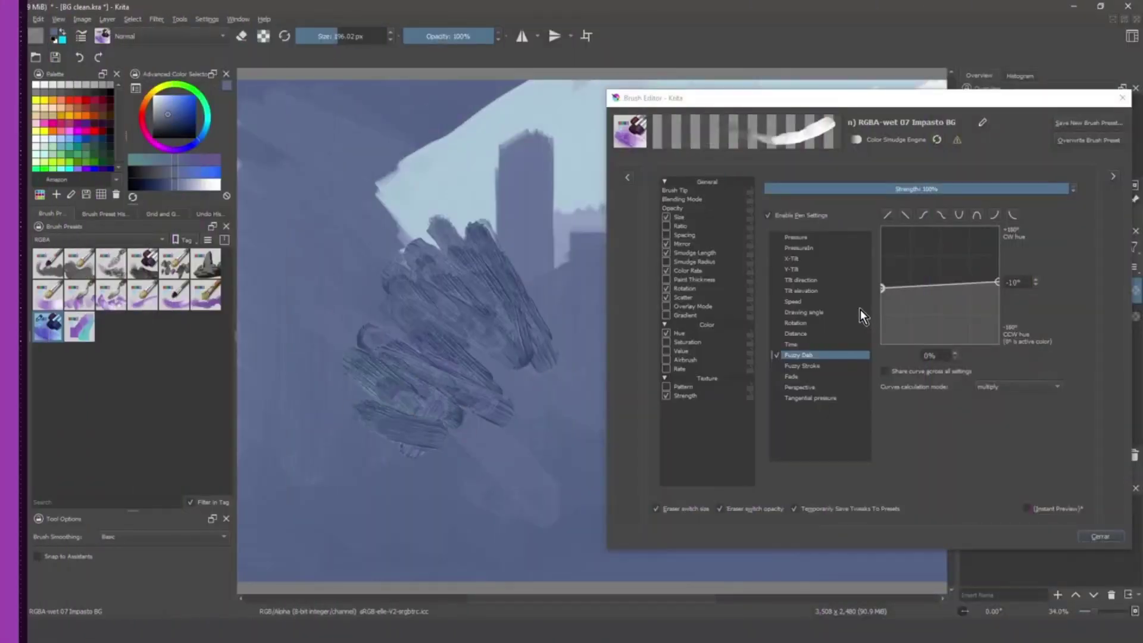
pyautogui.moveTo(997, 282); pyautogui.dragTo(998, 282)
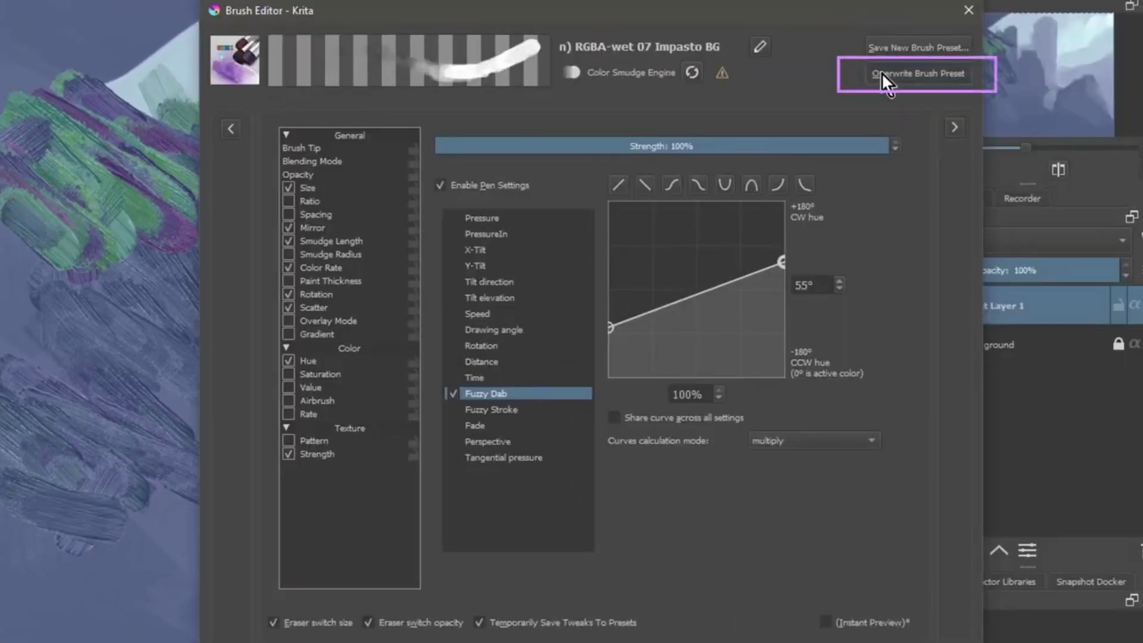
pyautogui.click(882, 72)
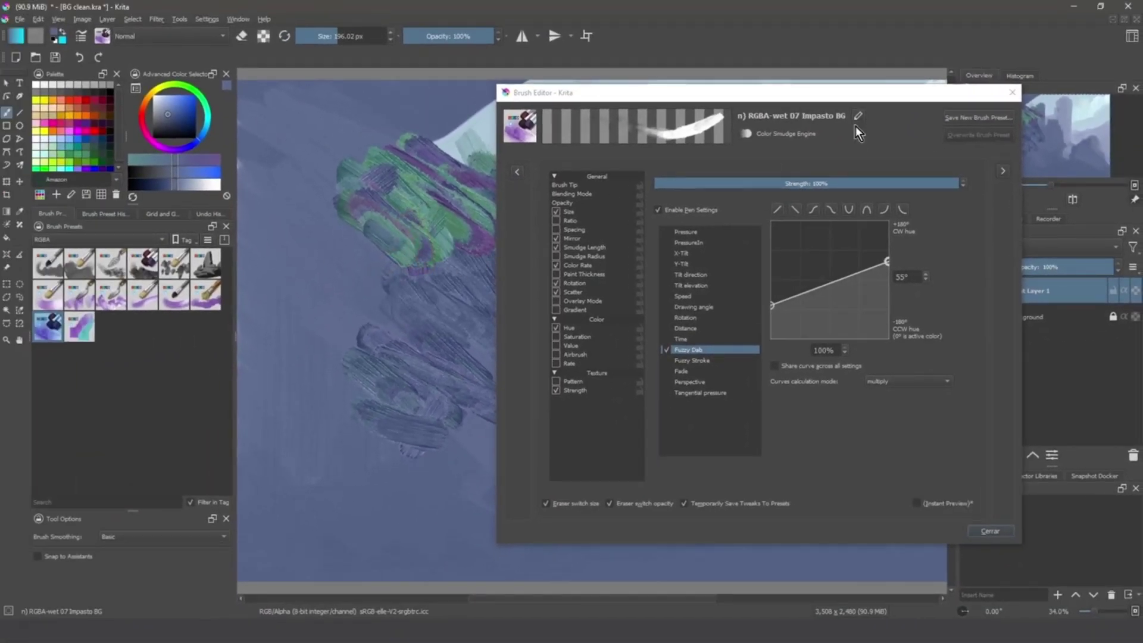
pyautogui.click(1014, 93)
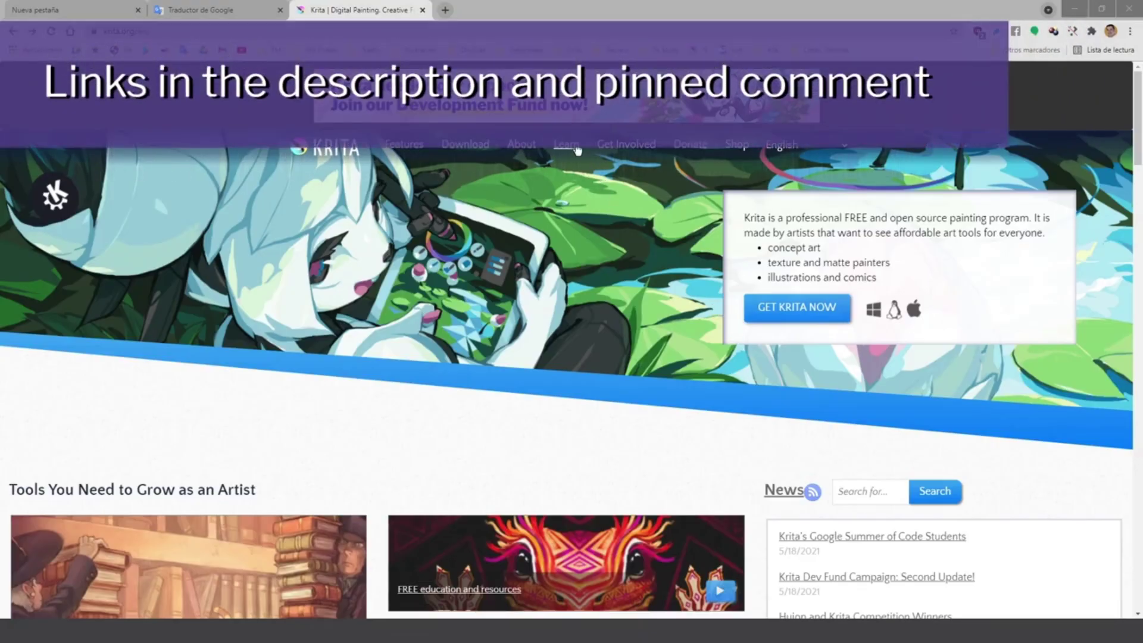
# Step: Browse the Krita documentation's Resources page
pyautogui.click(577, 148)
pyautogui.click(43, 472)
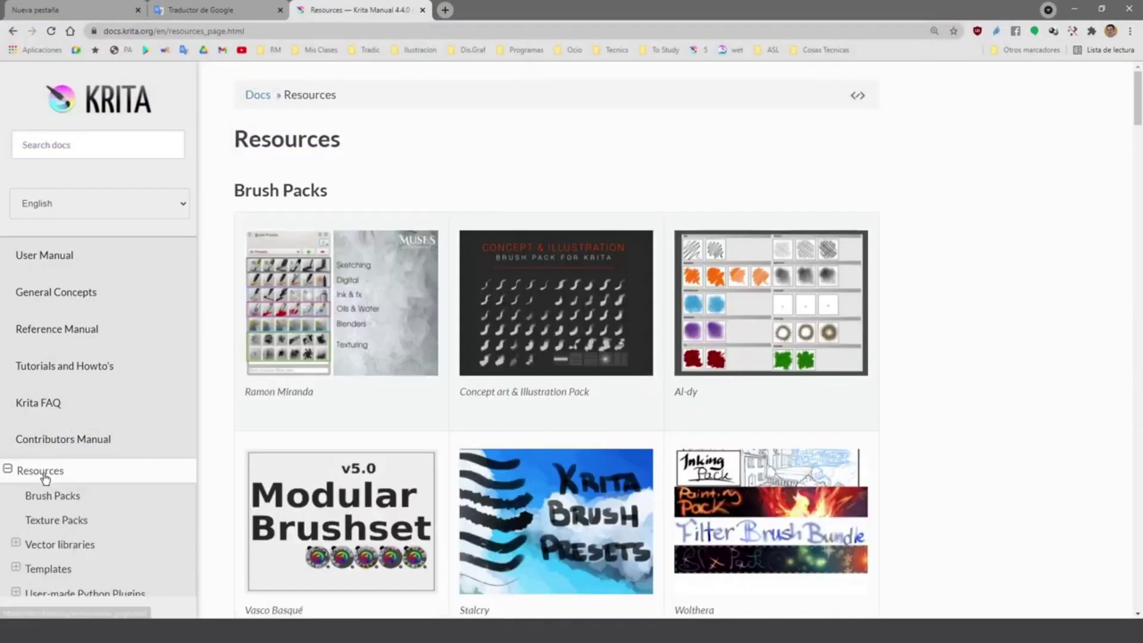
pyautogui.scroll(-3, 888, 238)
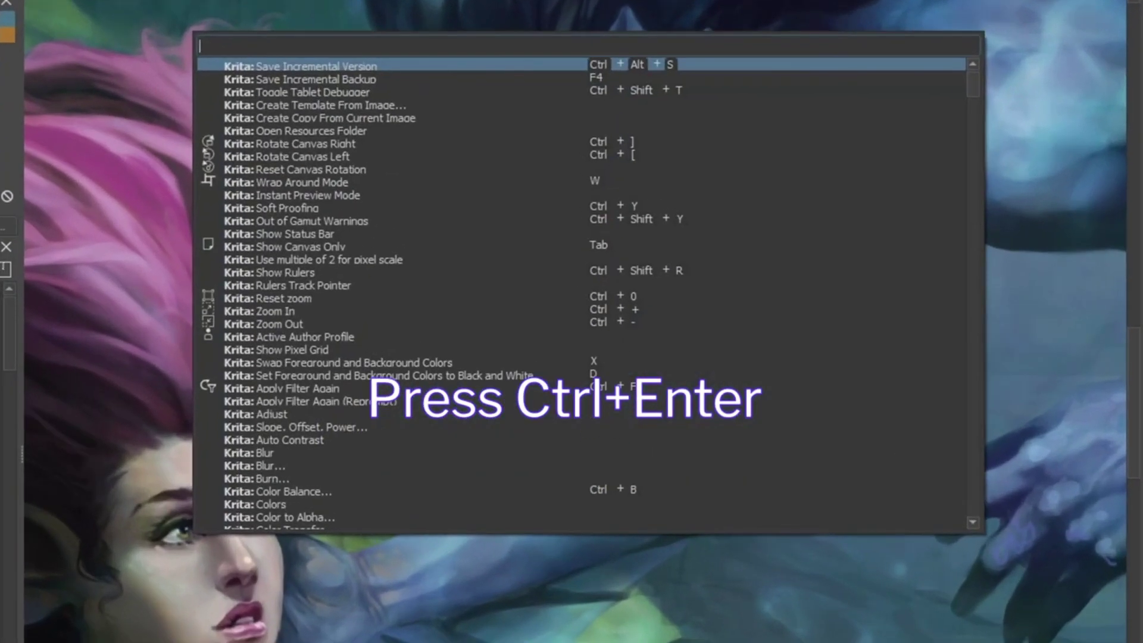
# Step: Apply Color Balance with midtones pushed toward magenta, and overwrite the Impasto BG brush preset
pyautogui.write('col')
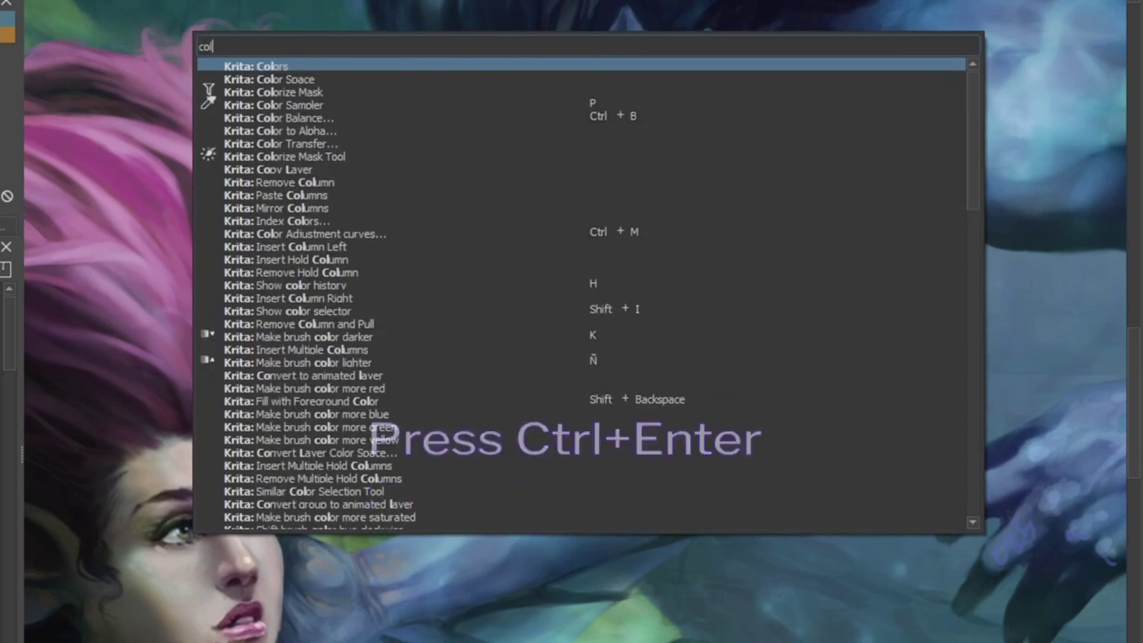
pyautogui.write('or bala')
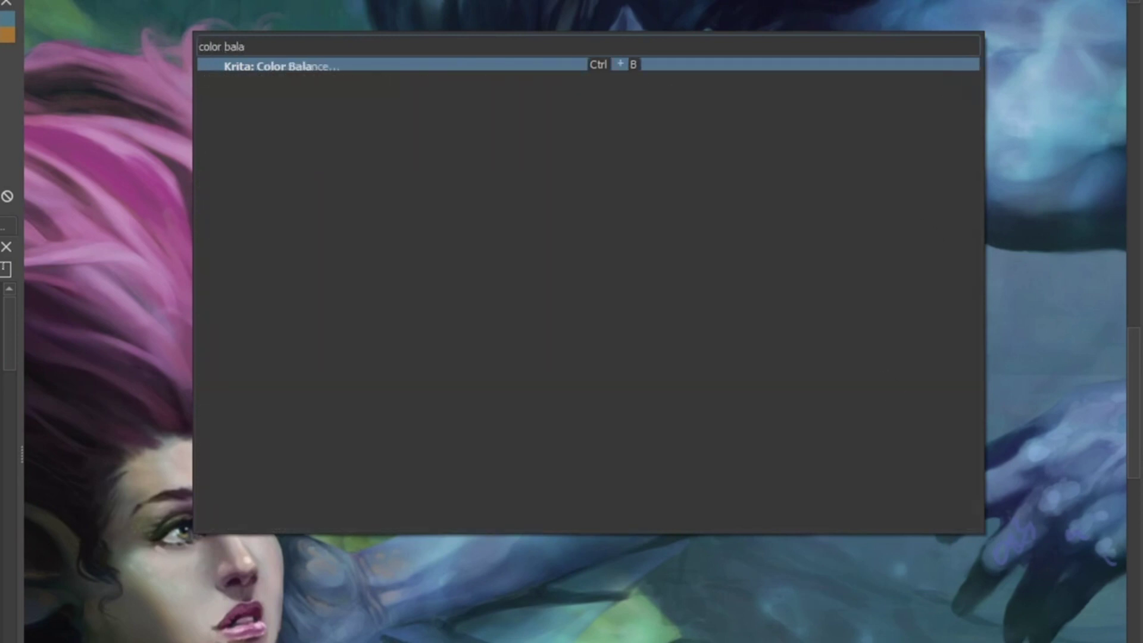
pyautogui.press('Return')
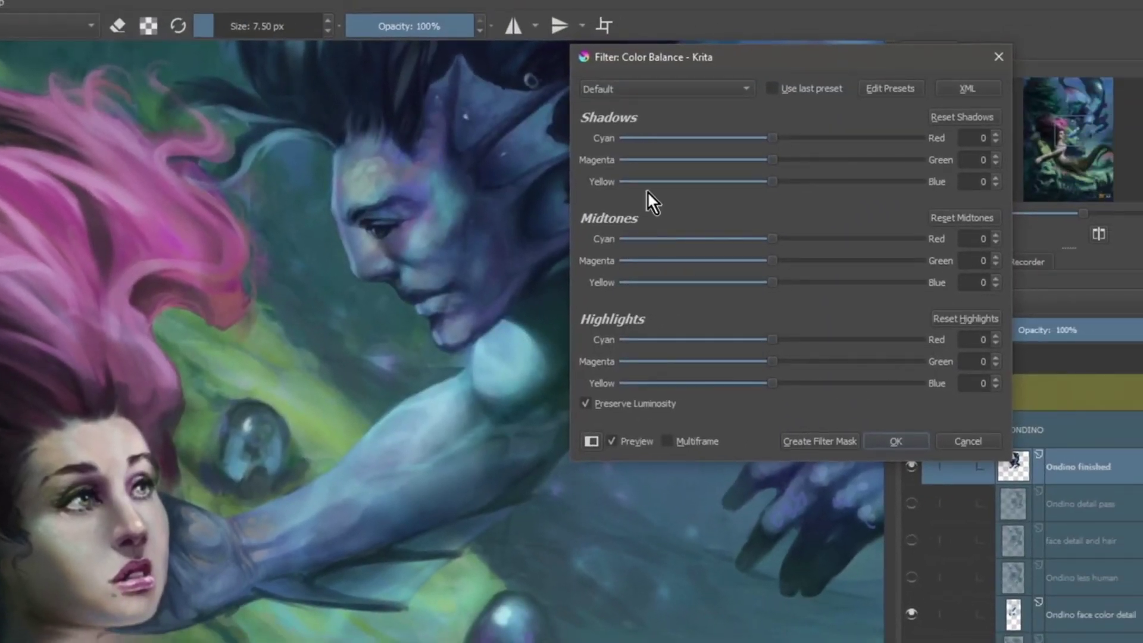
pyautogui.moveTo(719, 266)
pyautogui.mouseDown()
pyautogui.moveTo(710, 282)
pyautogui.moveTo(692, 282)
pyautogui.mouseUp()
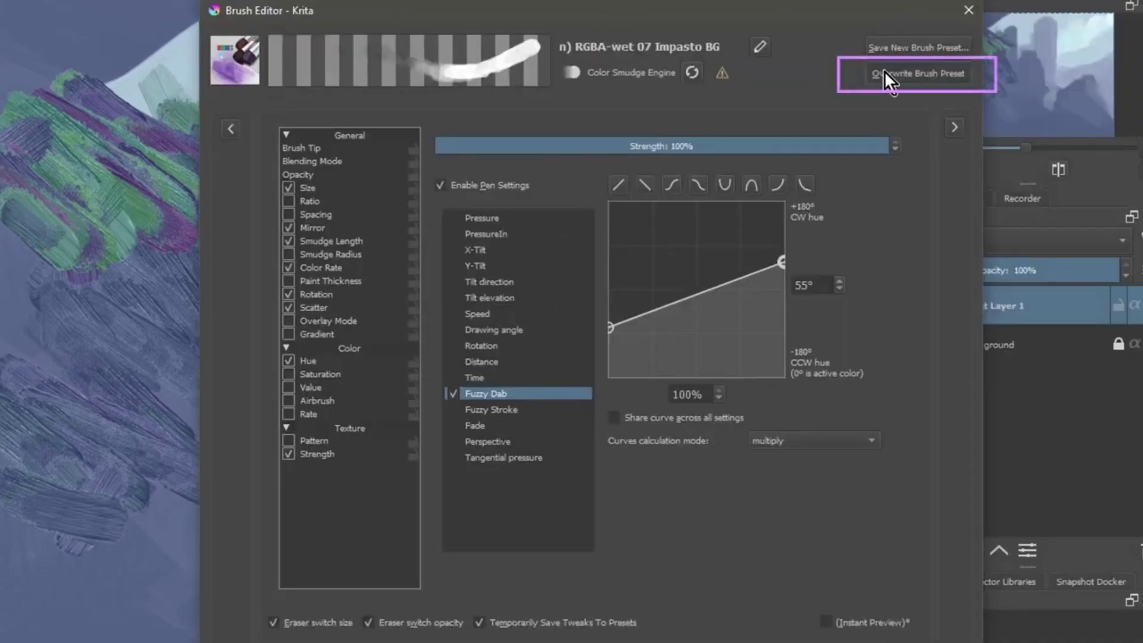
pyautogui.click(884, 71)
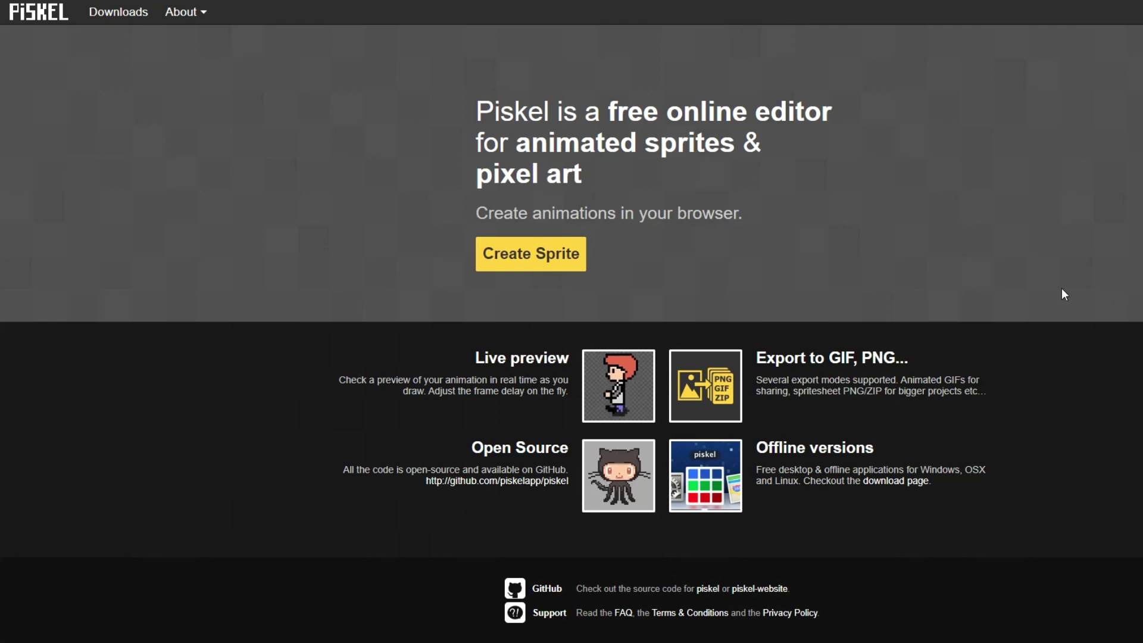
# Step: Create a new sprite from the Piskel homepage
pyautogui.click(520, 257)
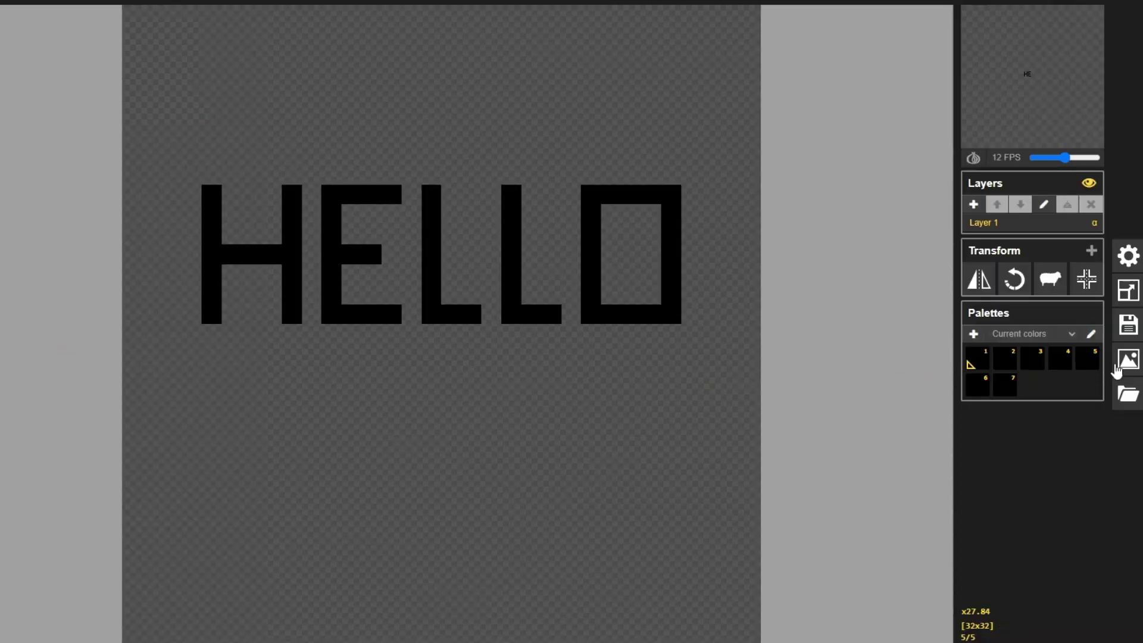
# Step: Browse the PNG, zip and other-format export options for the HELLO sprite
pyautogui.click(1128, 359)
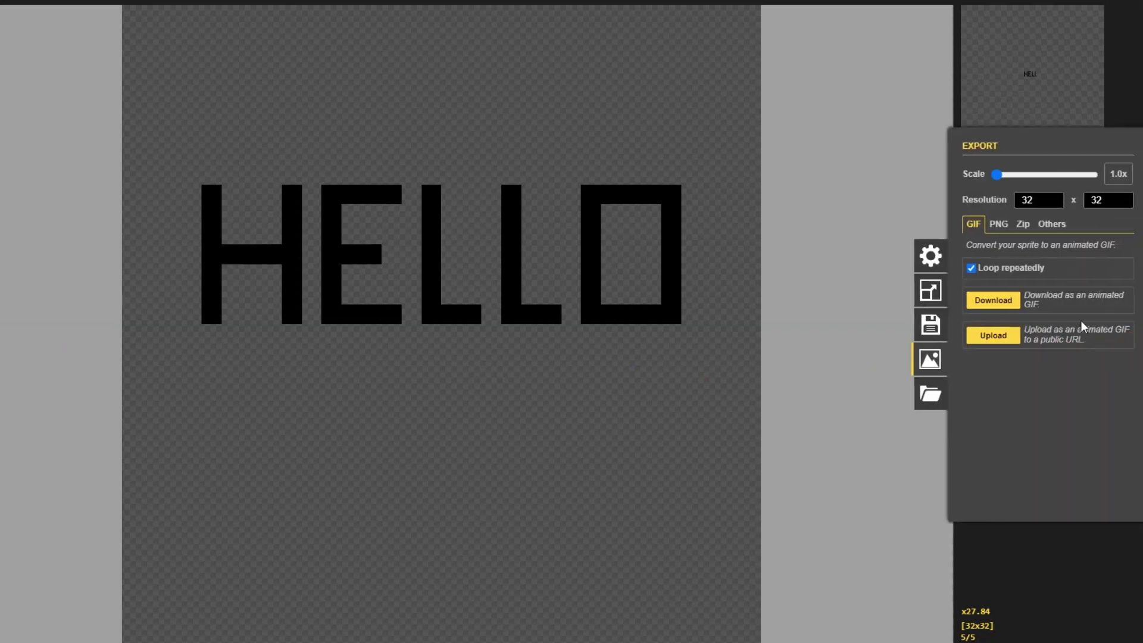
pyautogui.click(998, 225)
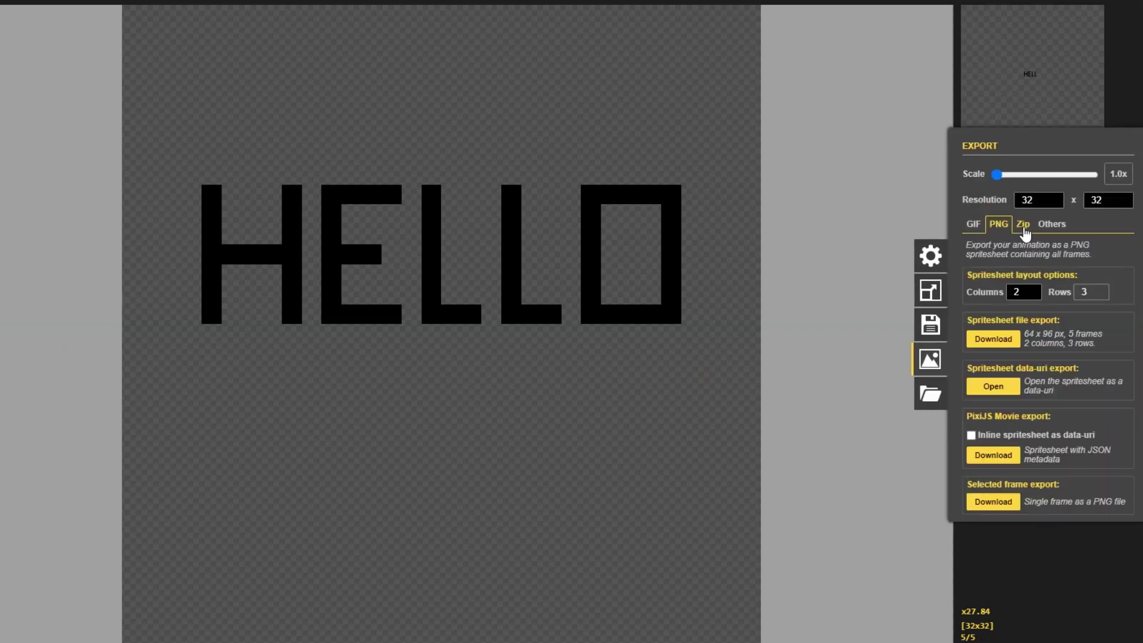
pyautogui.click(1024, 225)
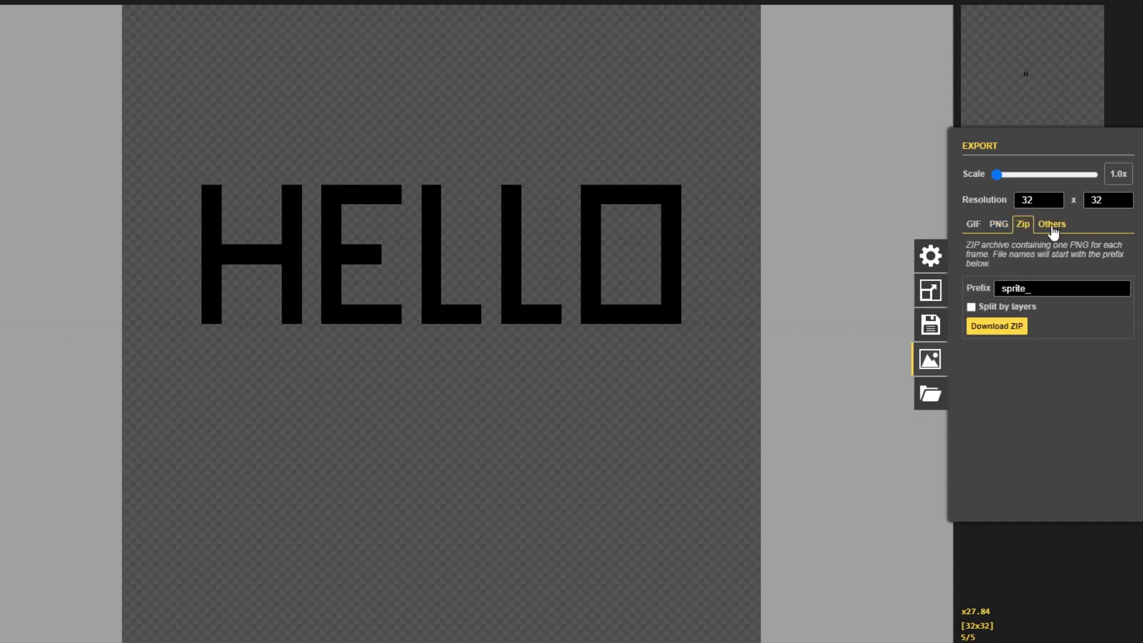
pyautogui.click(1052, 226)
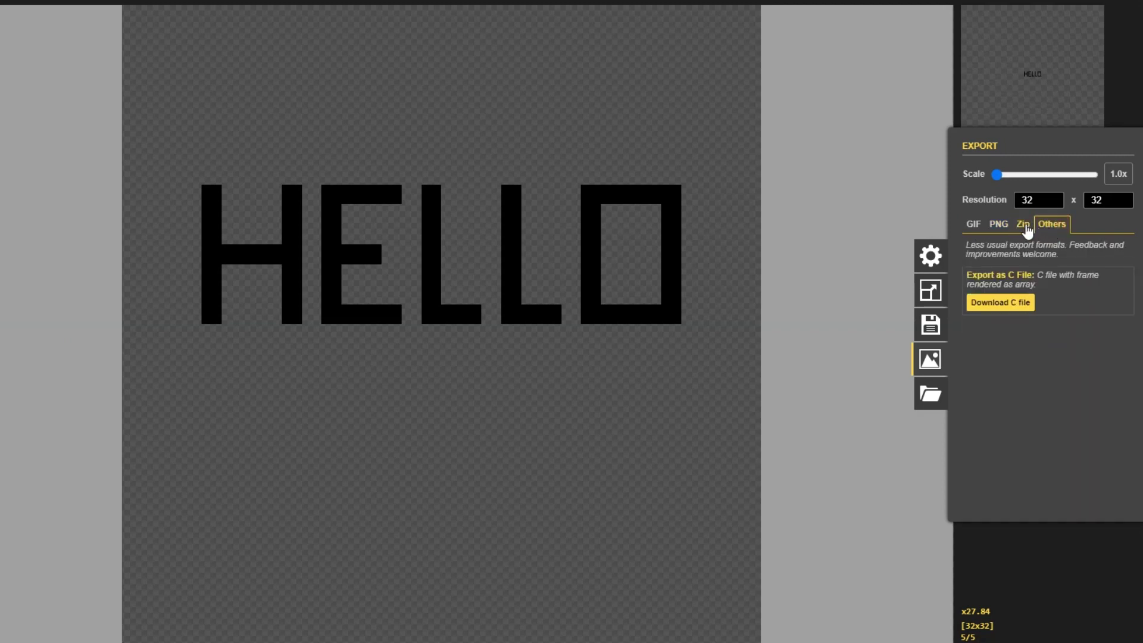
pyautogui.click(1025, 228)
pyautogui.click(1004, 226)
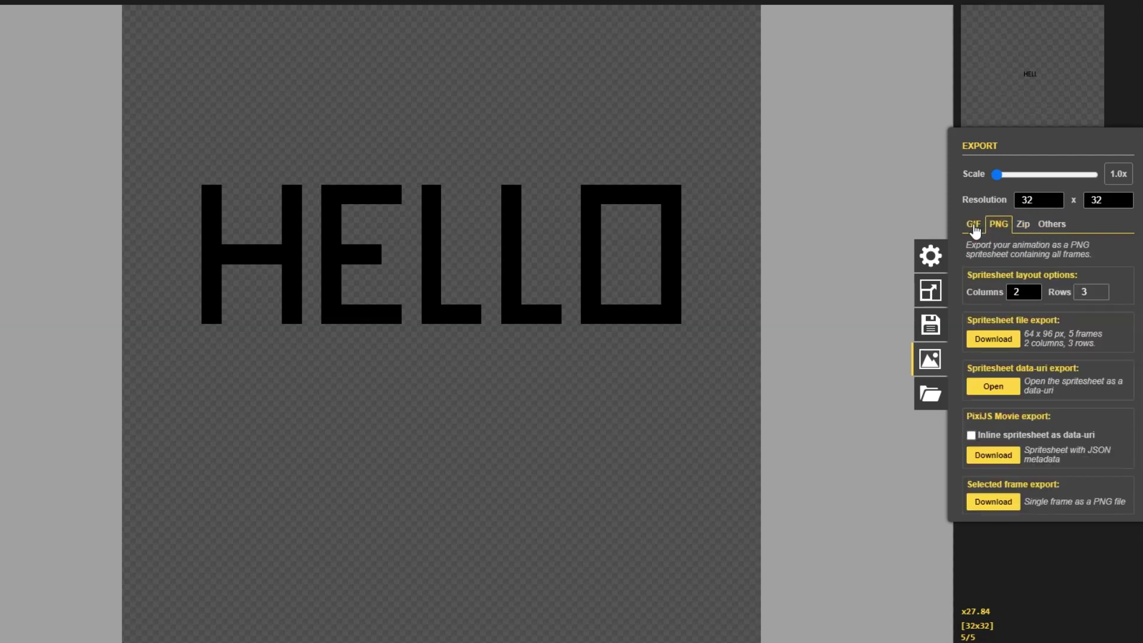
# Step: Start a GIF download from the GIF export options, then cancel the save dialog
pyautogui.click(974, 228)
pyautogui.click(1003, 302)
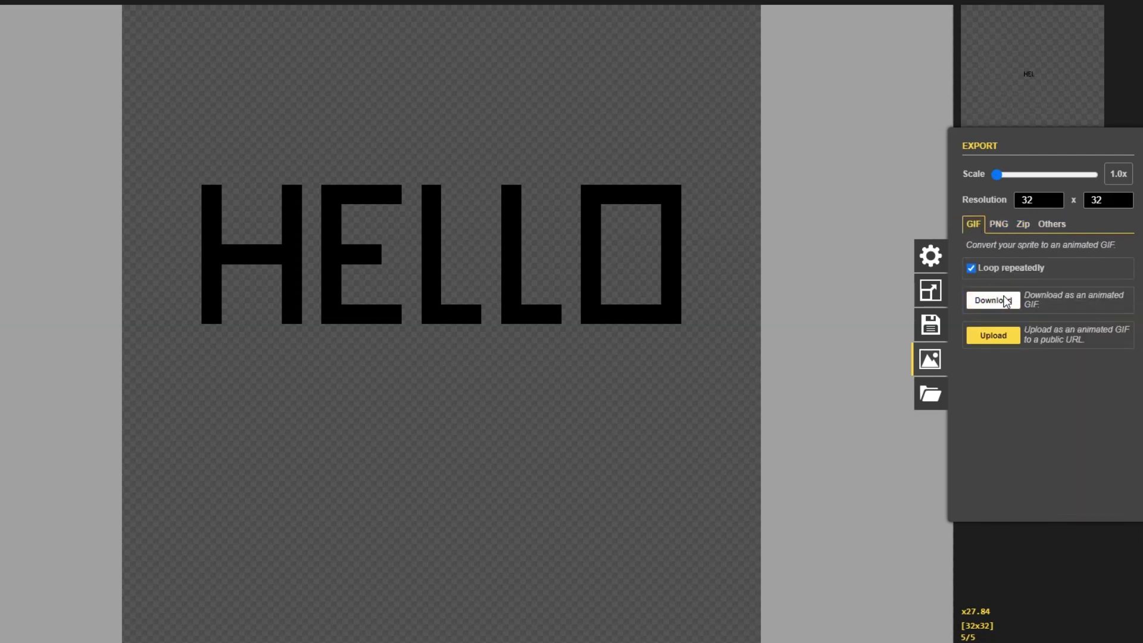
pyautogui.click(403, 264)
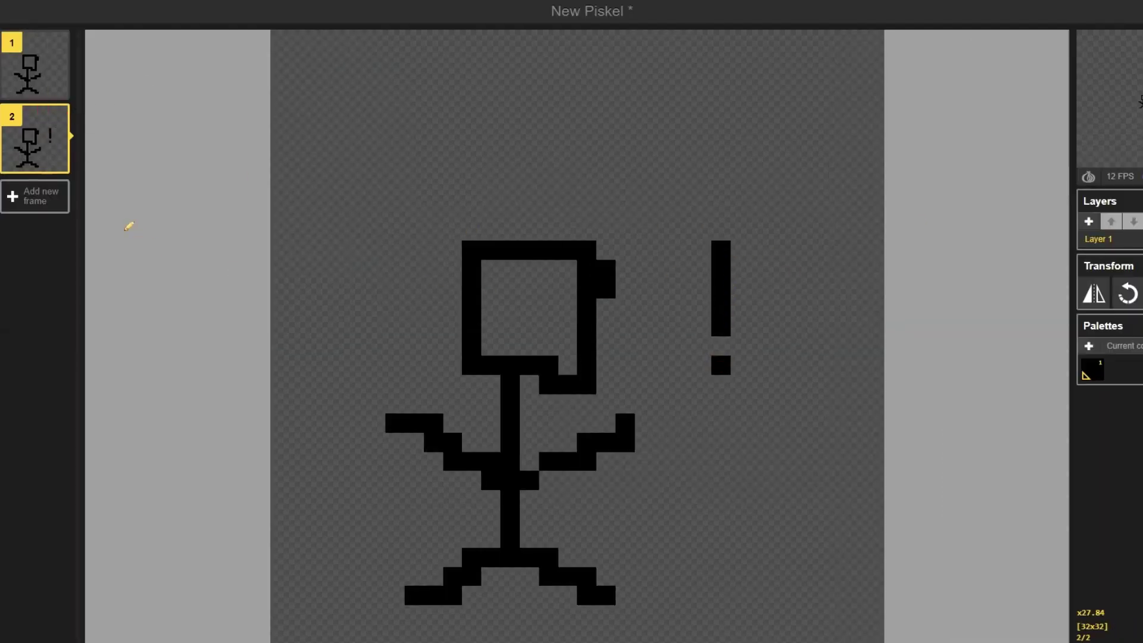
# Step: Duplicate the second stick-figure frame in Piskel's frames list, creating frame 3
pyautogui.click(57, 162)
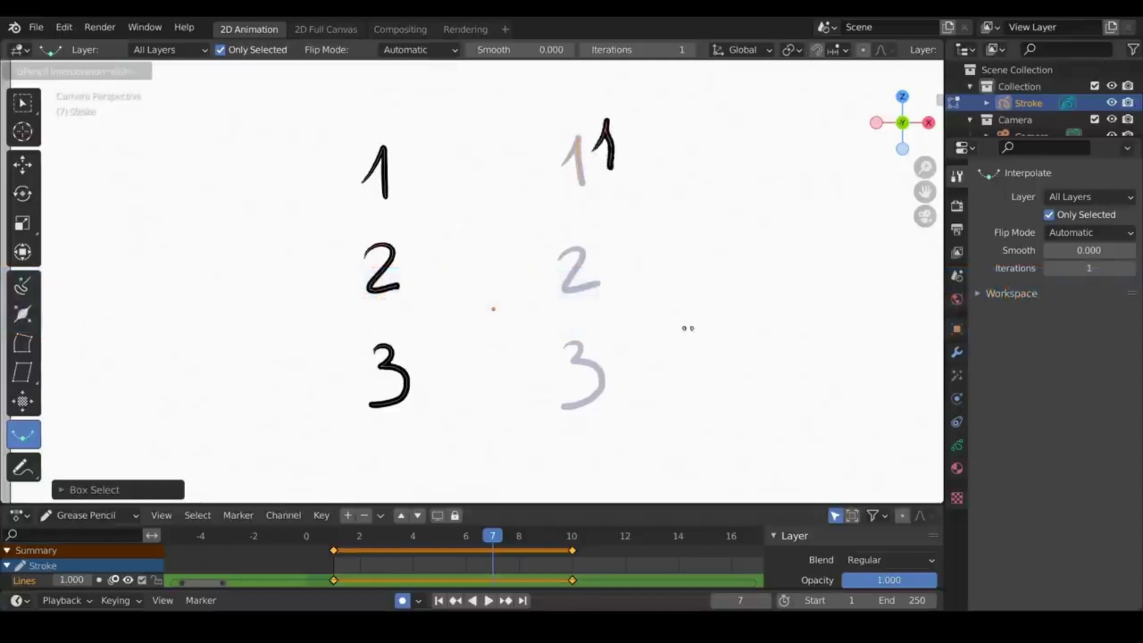
# Step: Interactively blend in-betweens of the number drawings, then stop the playback
pyautogui.moveTo(688, 328); pyautogui.dragTo(258, 404)
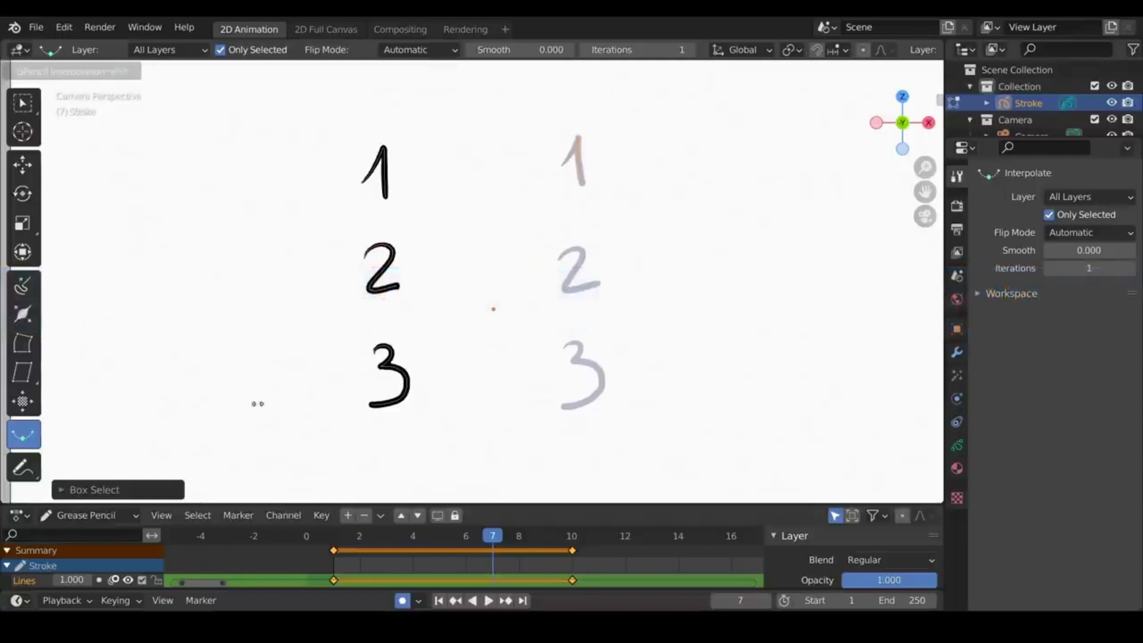
pyautogui.press('Escape')
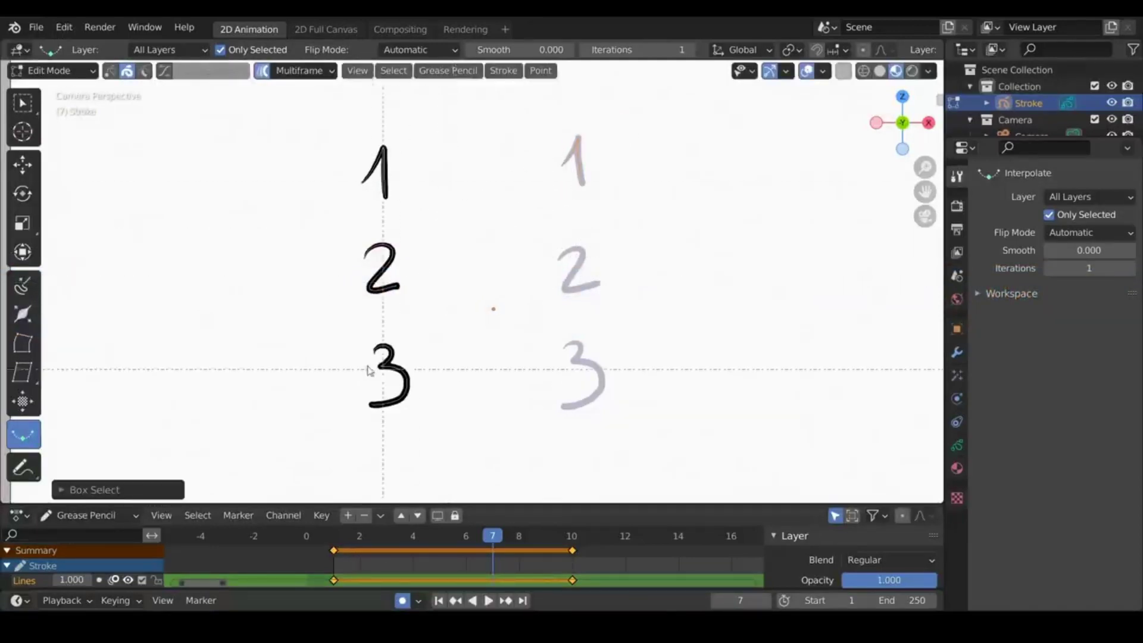
pyautogui.moveTo(598, 407); pyautogui.dragTo(543, 406)
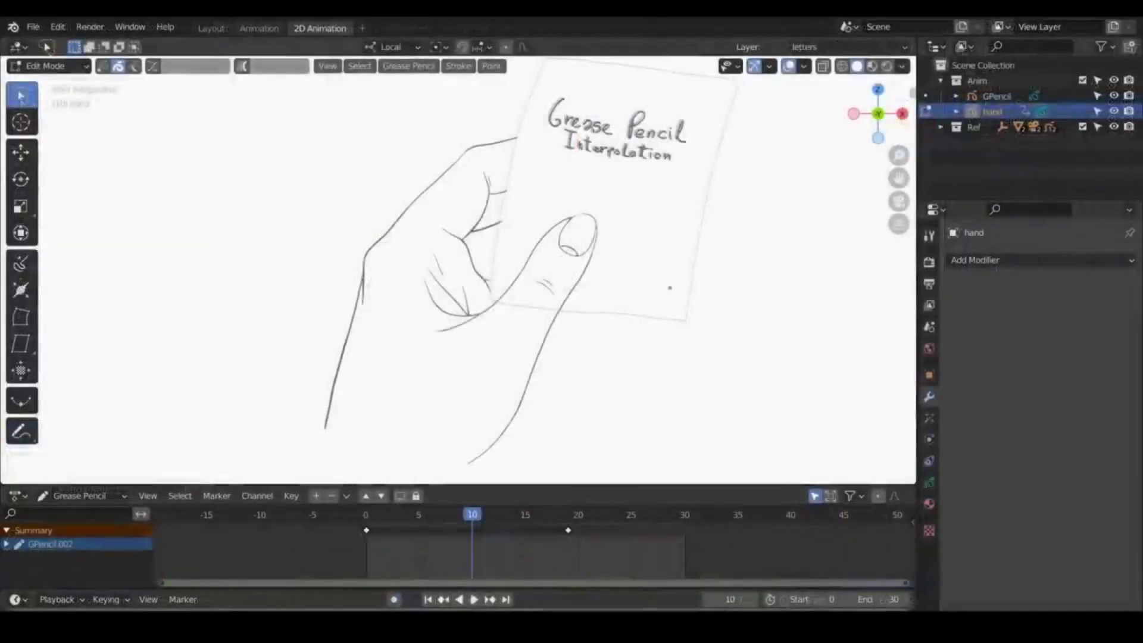
pyautogui.press('Escape')
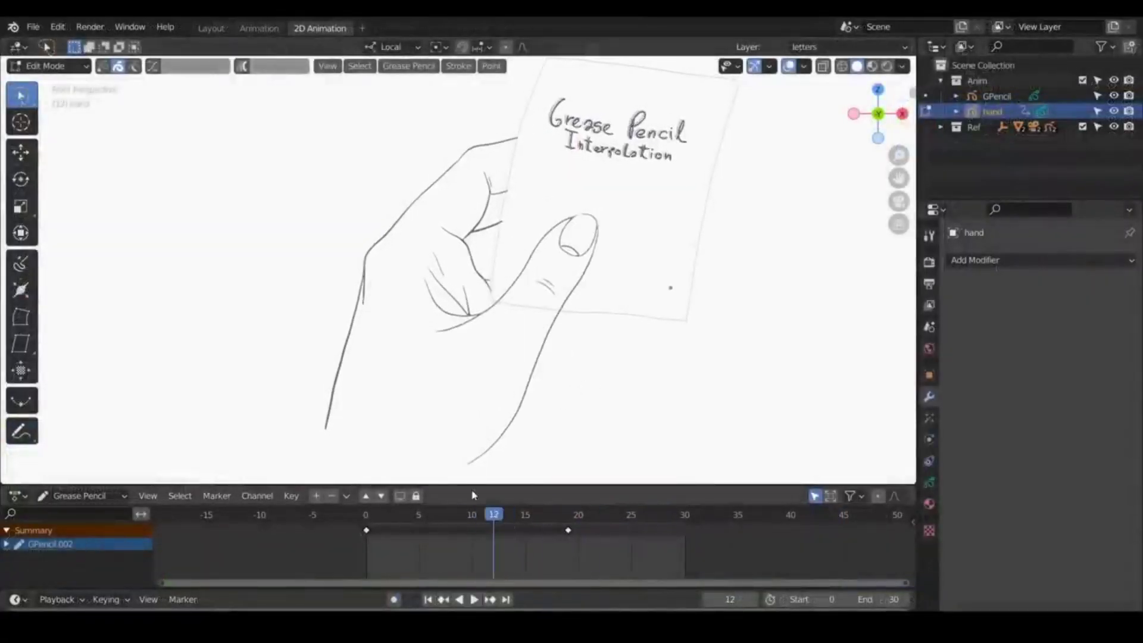
# Step: Enable multiframe stroke editing and select both keyframes of the hand drawing
pyautogui.click(241, 65)
pyautogui.moveTo(353, 556); pyautogui.dragTo(622, 523)
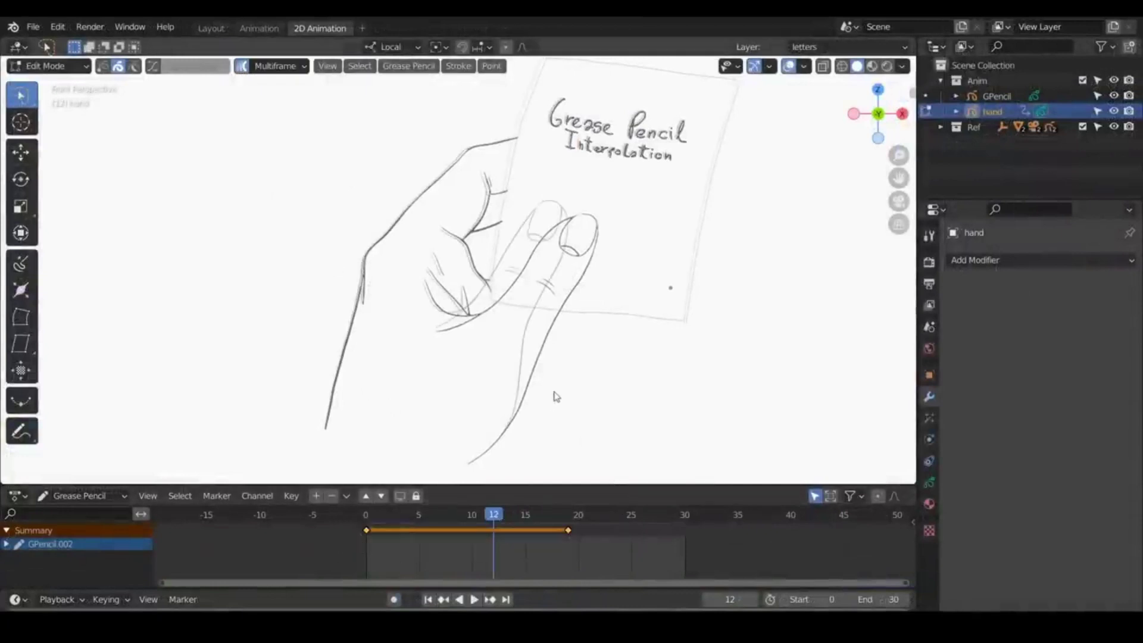
pyautogui.scroll(3, 554, 396)
pyautogui.scroll(2, 499, 357)
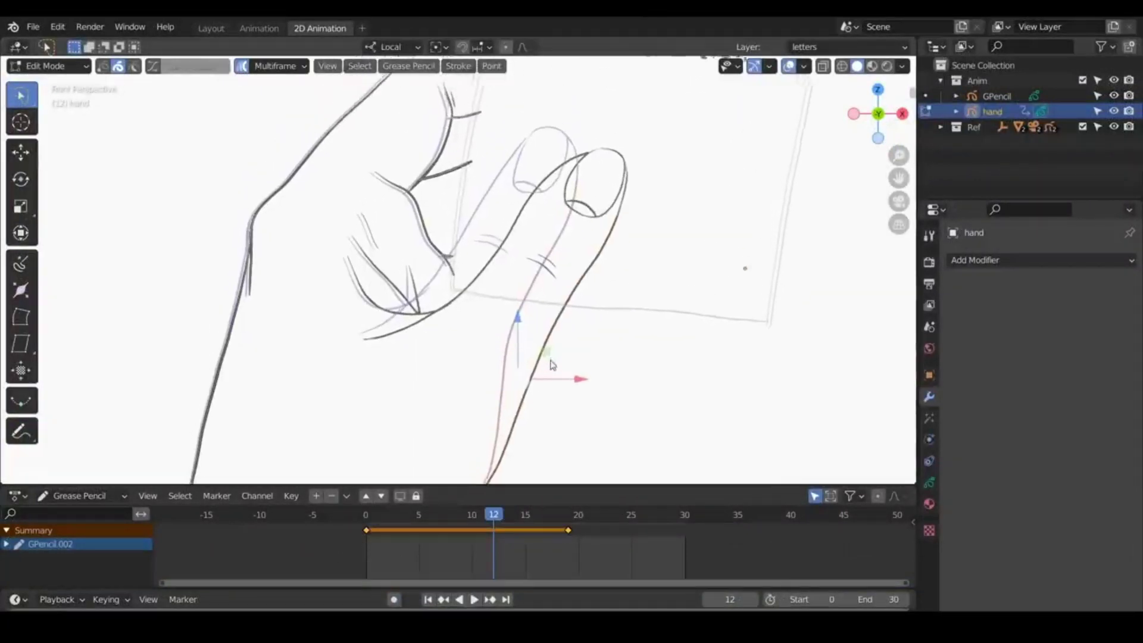
pyautogui.scroll(2, 549, 365)
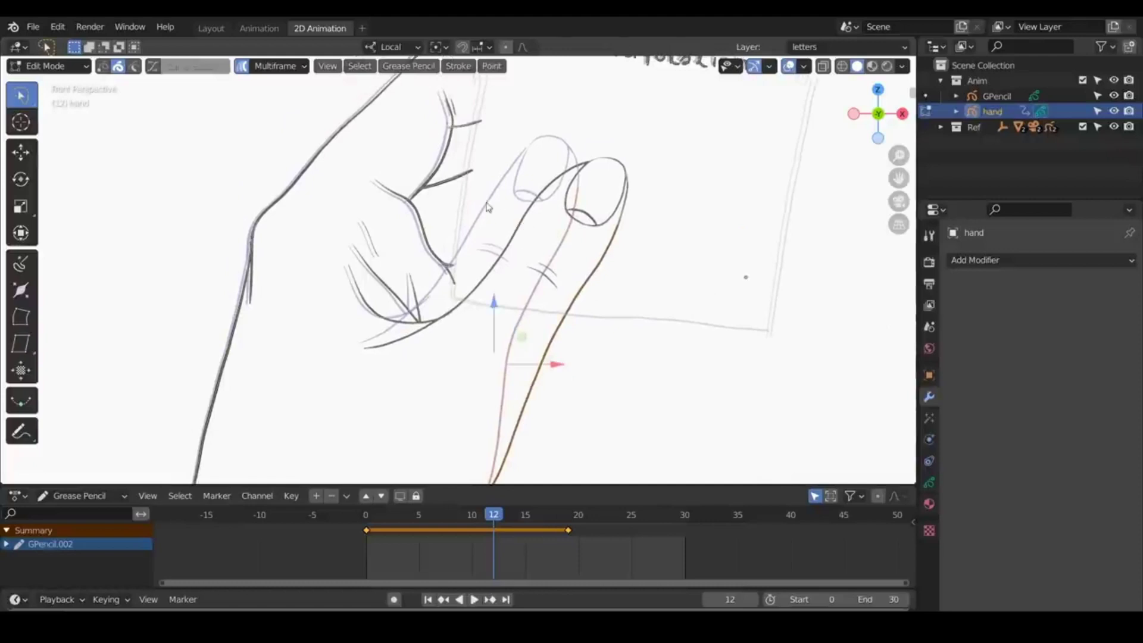
# Step: Interpolate the hand's in-betweens on All Layers, Only Selected, with a custom S-curve, and play it
pyautogui.hotkey('ctrl', 'shift', 'e')
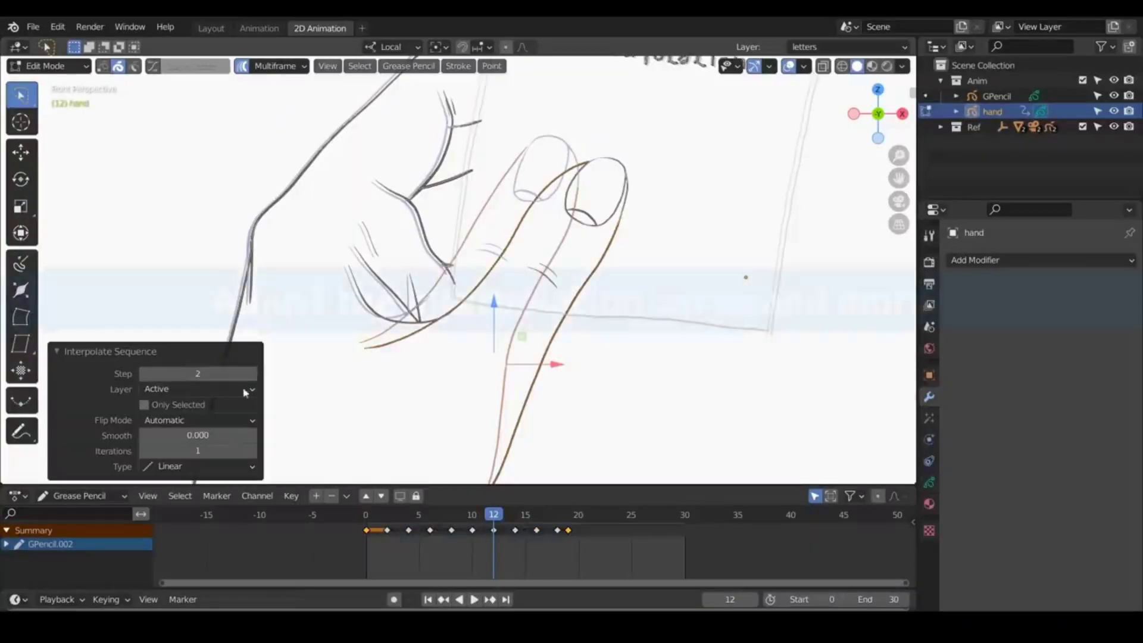
pyautogui.click(245, 392)
pyautogui.click(166, 421)
pyautogui.click(144, 405)
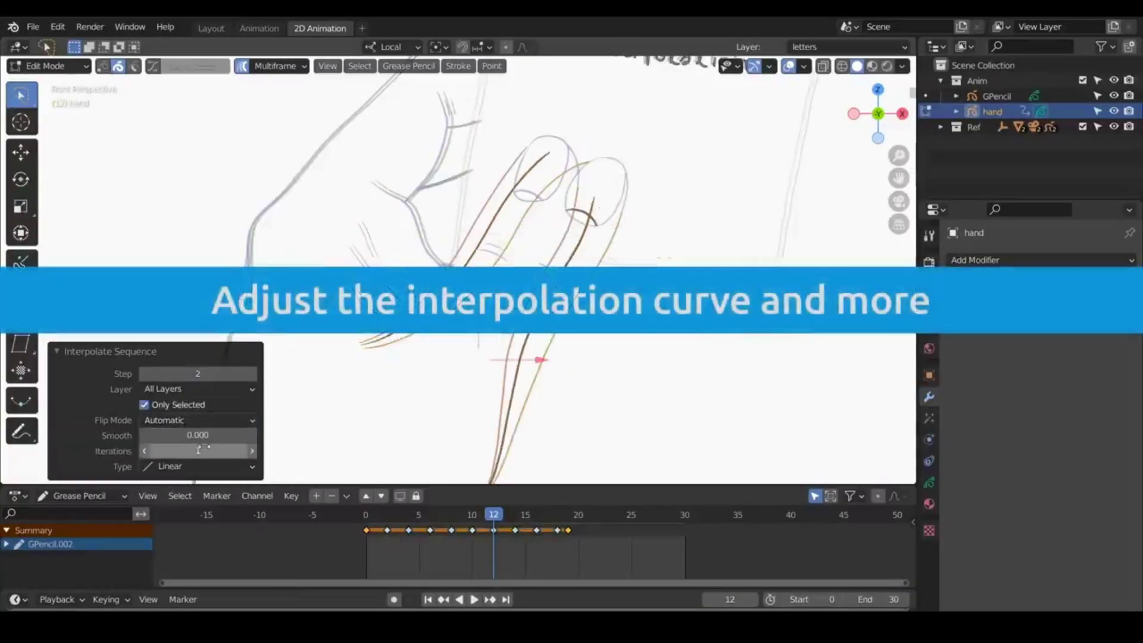
pyautogui.click(186, 467)
pyautogui.click(179, 526)
pyautogui.moveTo(113, 424); pyautogui.dragTo(113, 445)
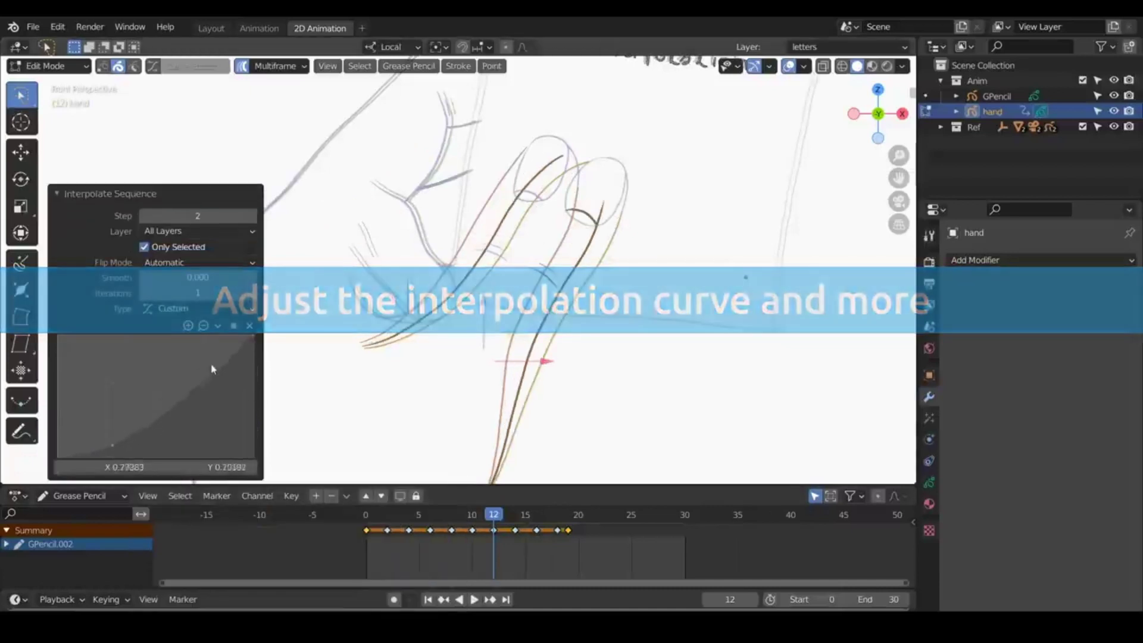
pyautogui.moveTo(201, 370); pyautogui.dragTo(200, 347)
pyautogui.press('space')
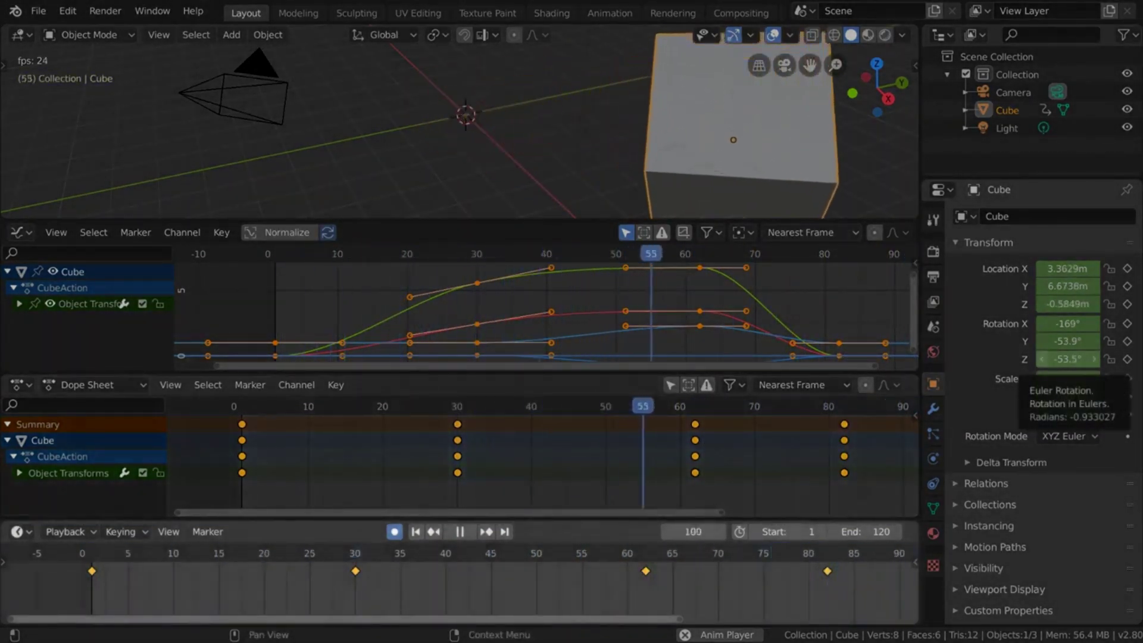
# Step: Shift the cube's frame-30 keyframes earlier to about frame 12
pyautogui.click(695, 440)
pyautogui.press('g')
pyautogui.press('Escape')
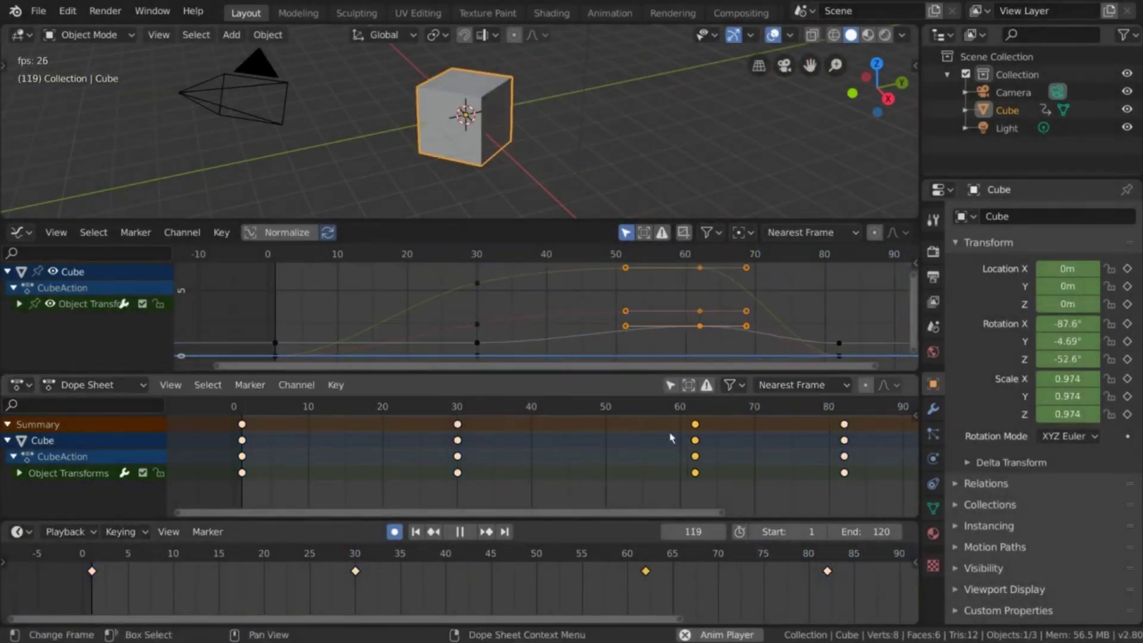
pyautogui.click(477, 283)
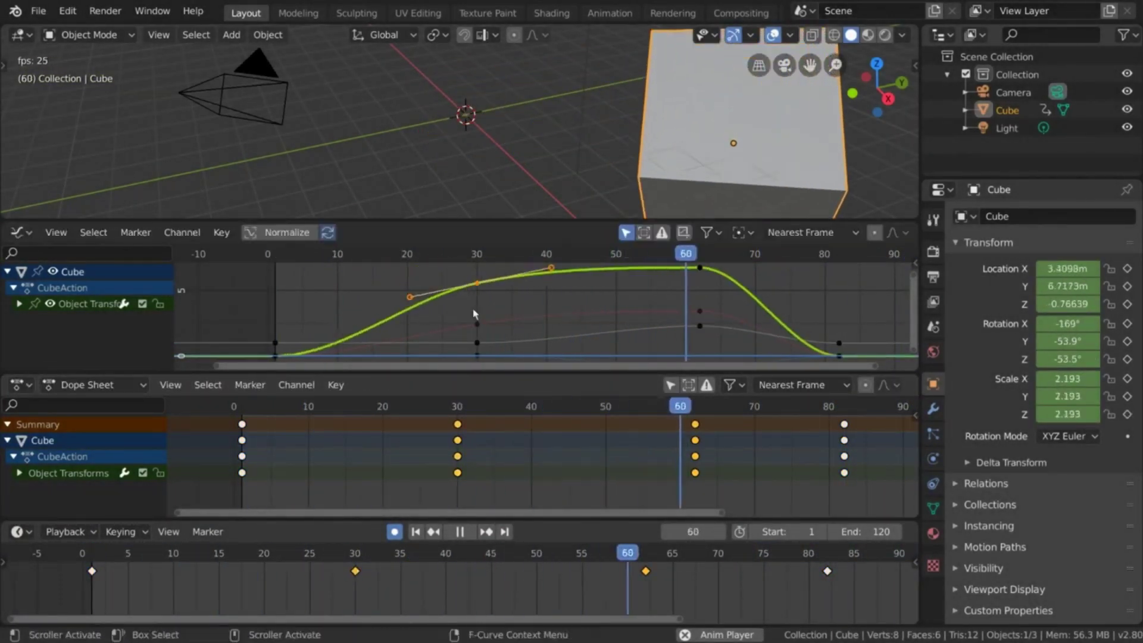
pyautogui.moveTo(355, 571); pyautogui.dragTo(192, 571)
pyautogui.click(359, 576)
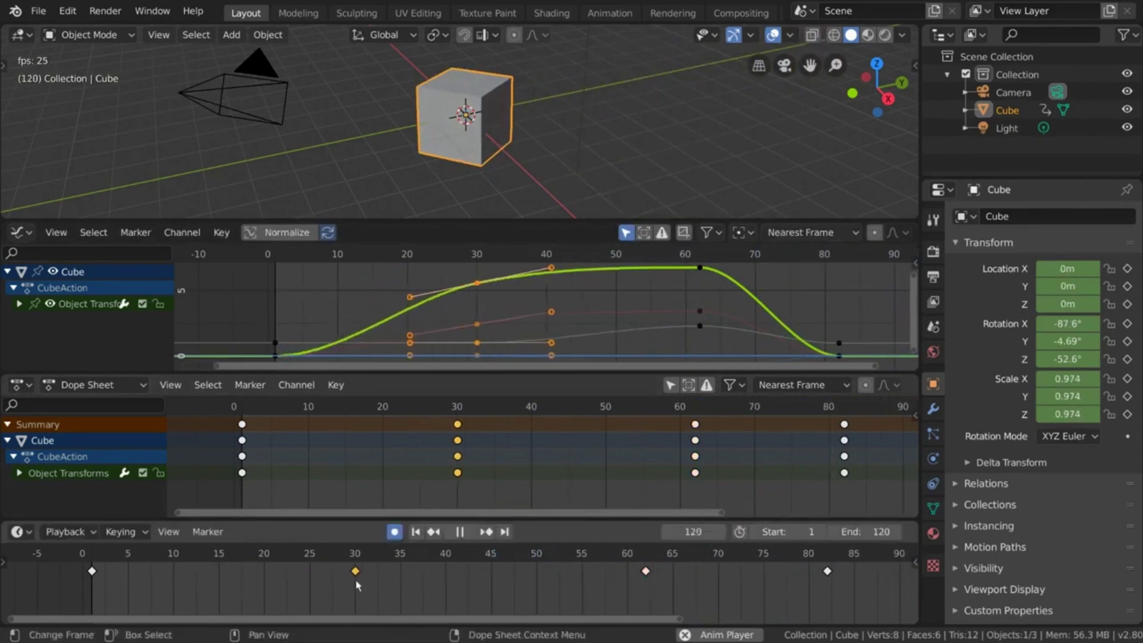
# Step: Select all the cube's keyframes and scale them to compress the animation timing
pyautogui.press('a')
pyautogui.press('s')
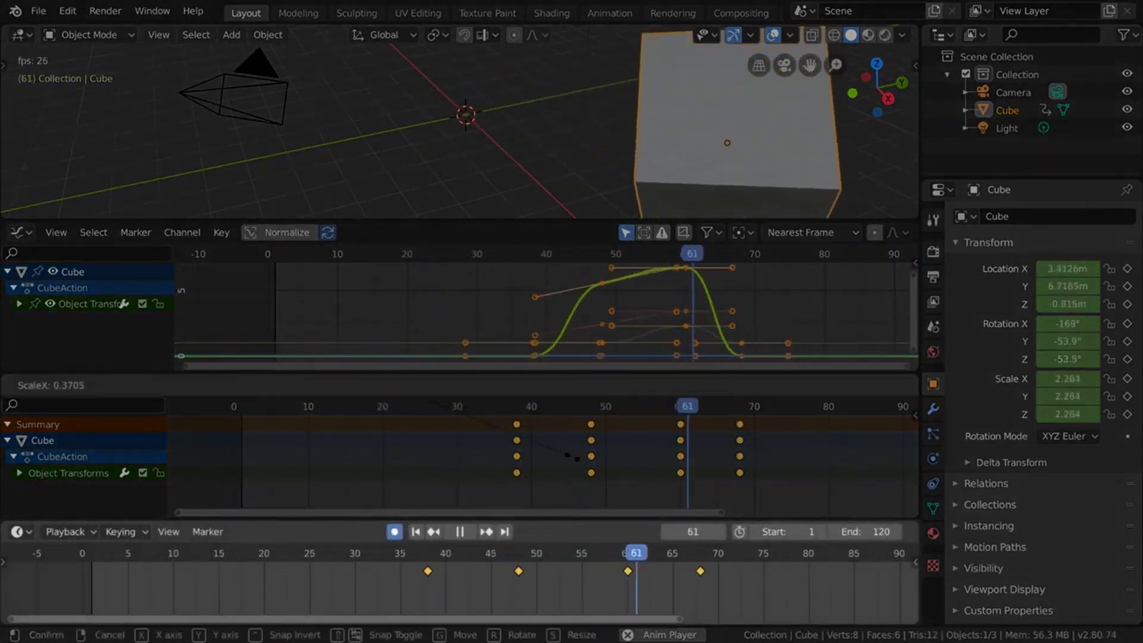
pyautogui.click(804, 448)
pyautogui.press('g')
pyautogui.press('Escape')
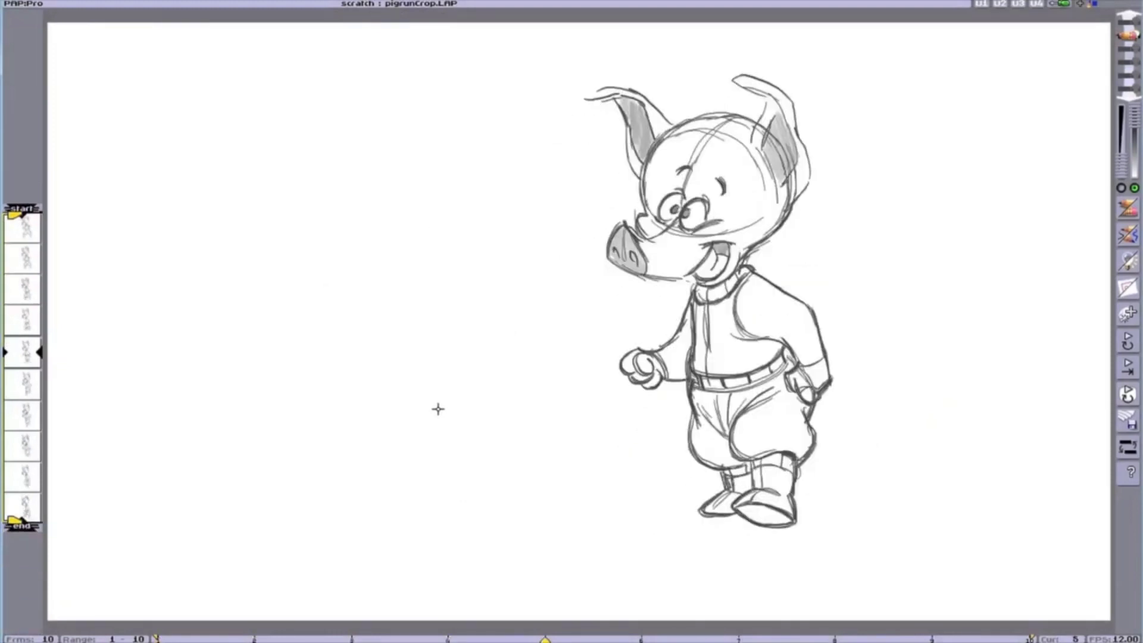
# Step: Play the pig run cycle, then insert frames to extend it from 10 to 14
pyautogui.press('space')
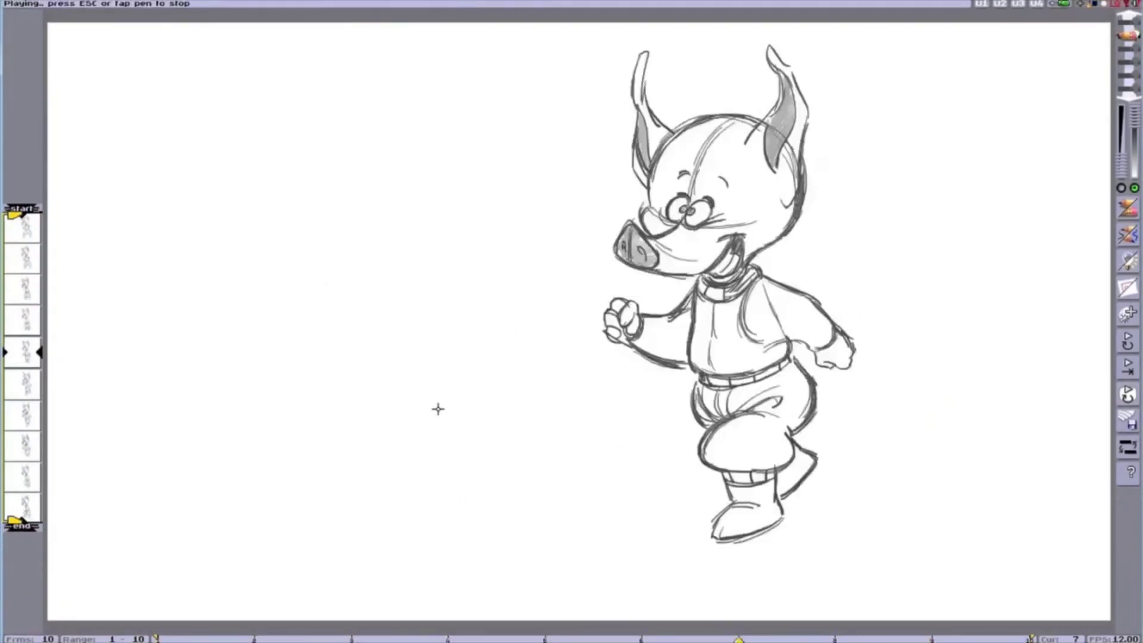
pyautogui.press('Escape')
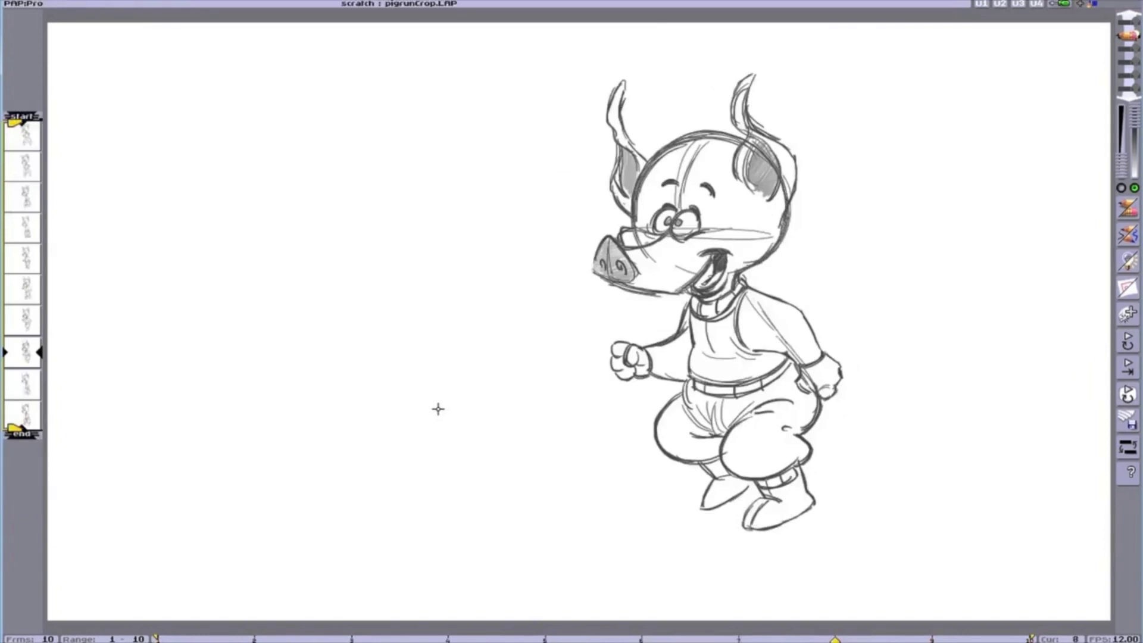
pyautogui.press('Right')
pyautogui.press('Right')
pyautogui.press('Right')
pyautogui.press('Right')
pyautogui.press('Right')
pyautogui.press('Right')
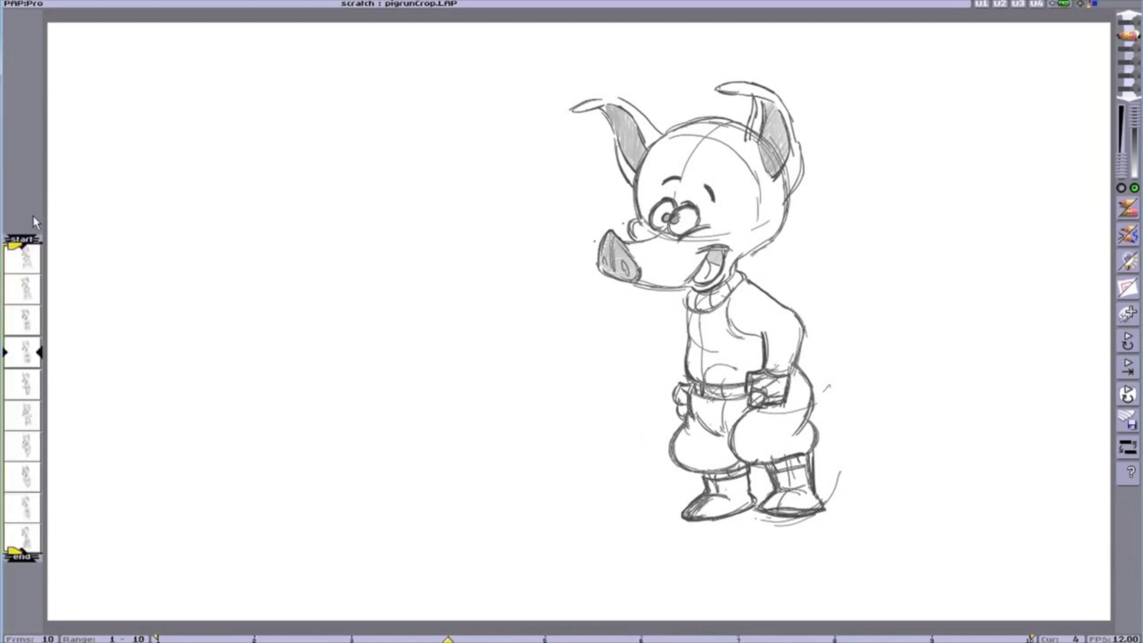
pyautogui.moveTo(24, 317); pyautogui.dragTo(24, 347)
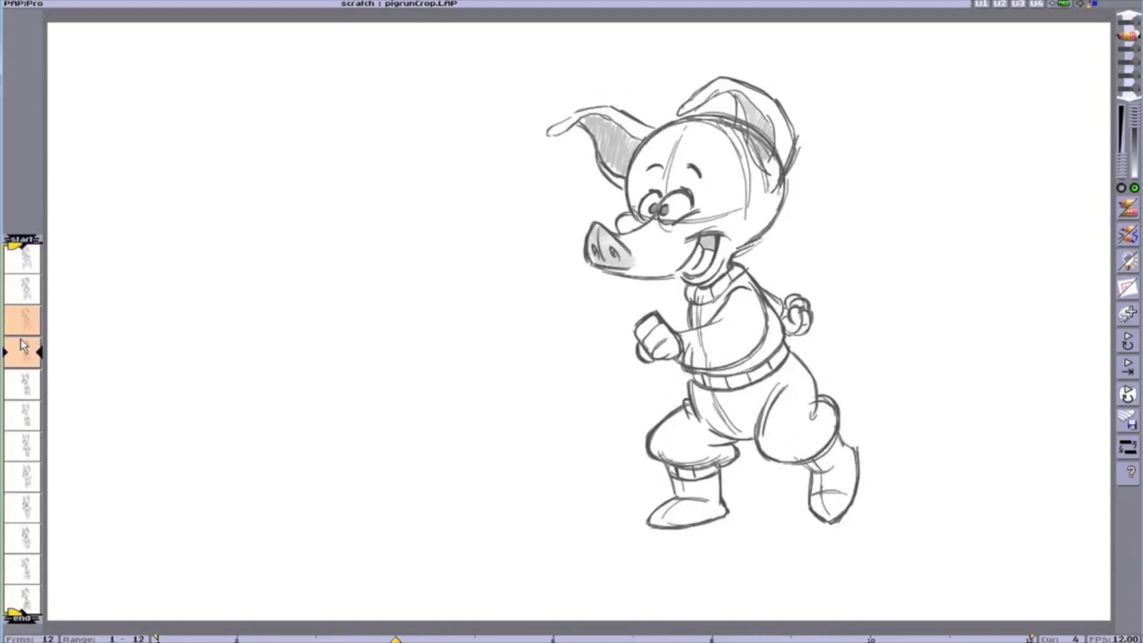
pyautogui.scroll(-2, 32, 427)
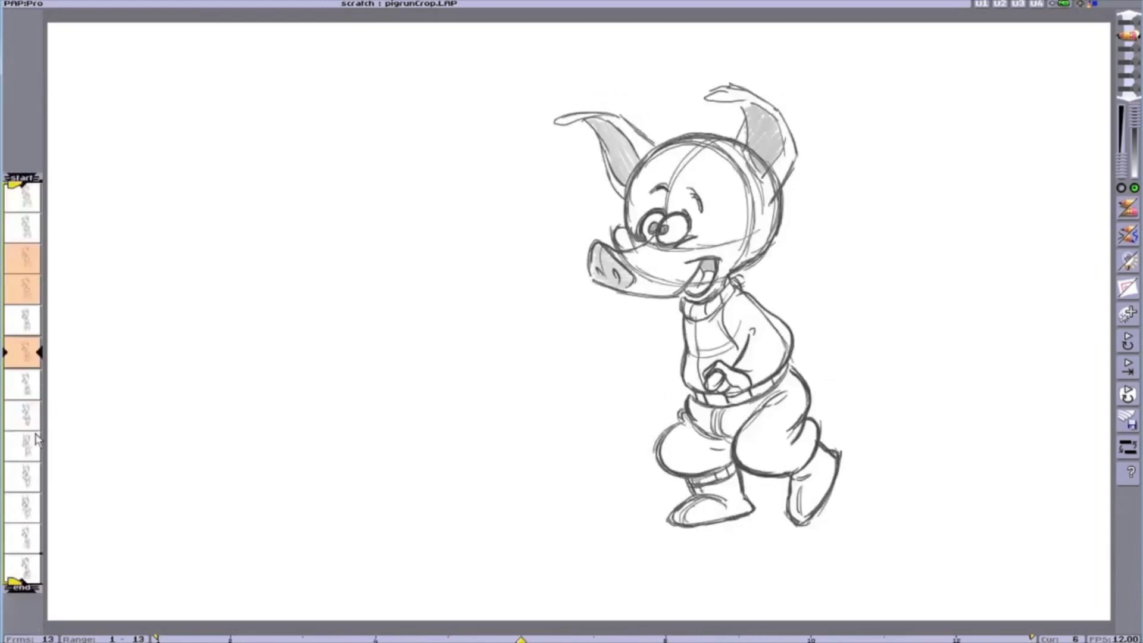
pyautogui.click(26, 412)
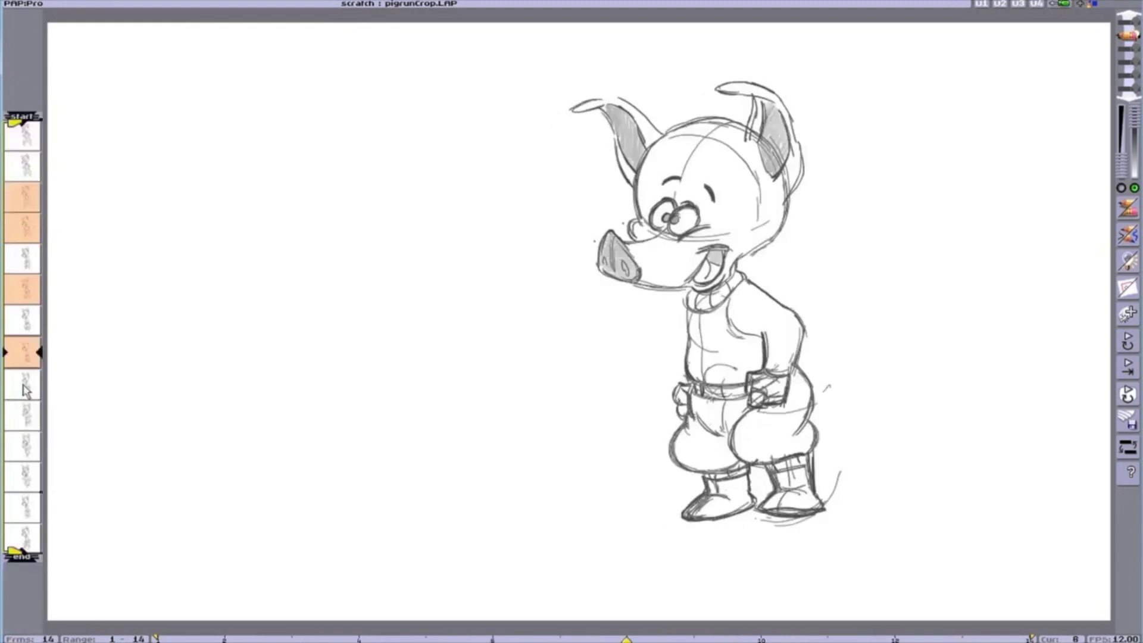
pyautogui.click(27, 415)
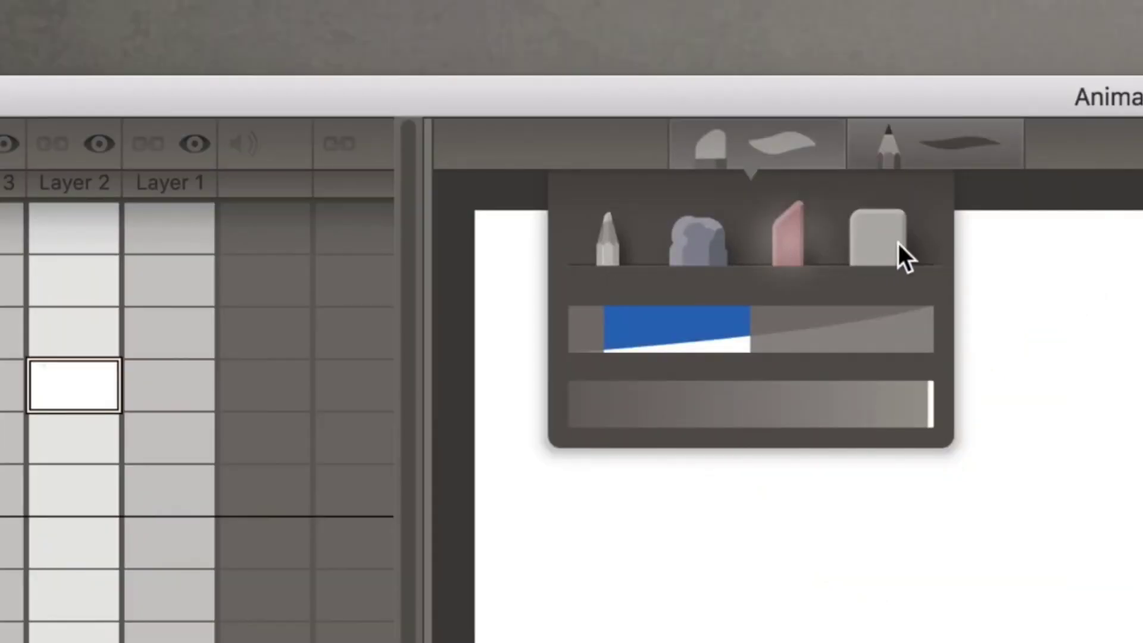
# Step: Choose the white block eraser in the top-bar eraser popover and close it
pyautogui.click(891, 241)
pyautogui.click(1038, 338)
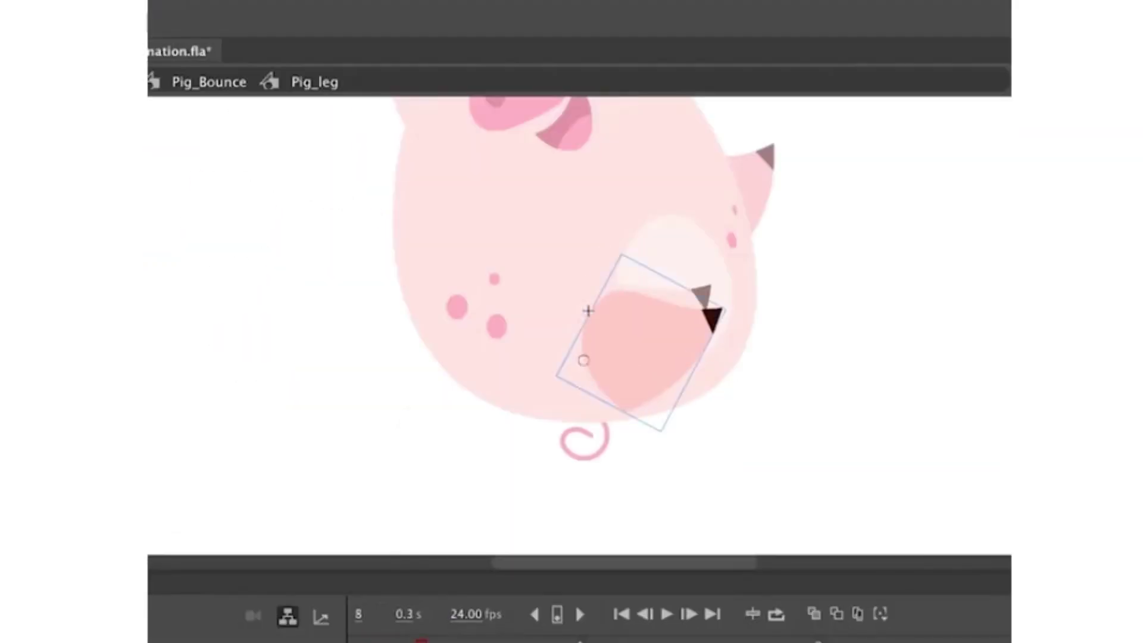
# Step: Show the Create Motion Tween and Create Classic Tween options for the pig ear's timeline frames
pyautogui.rightClick(576, 603)
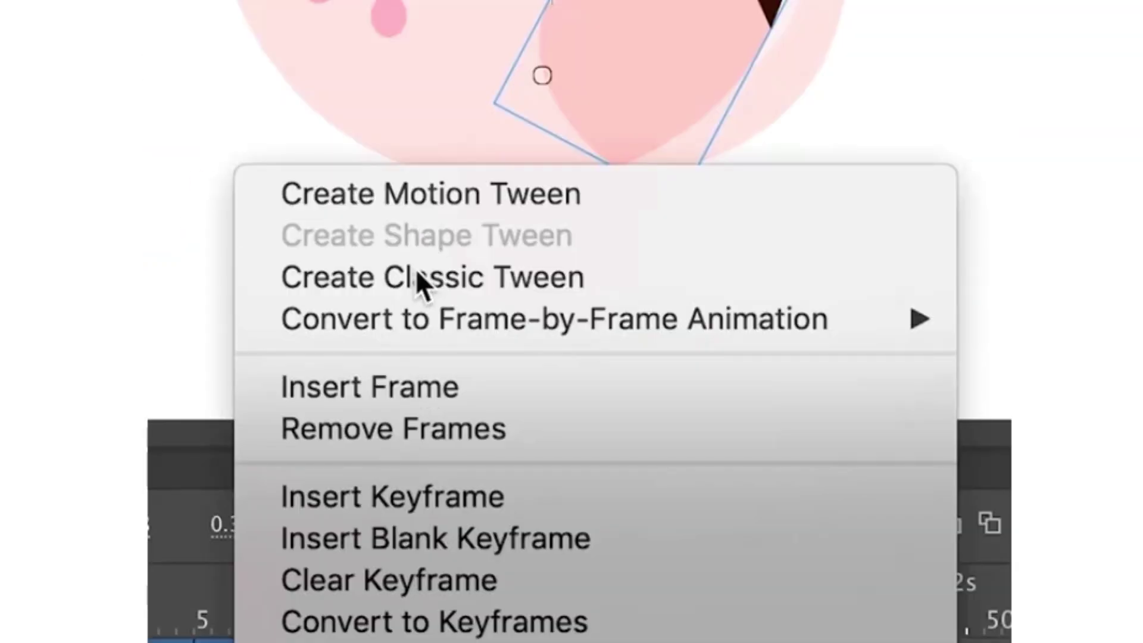